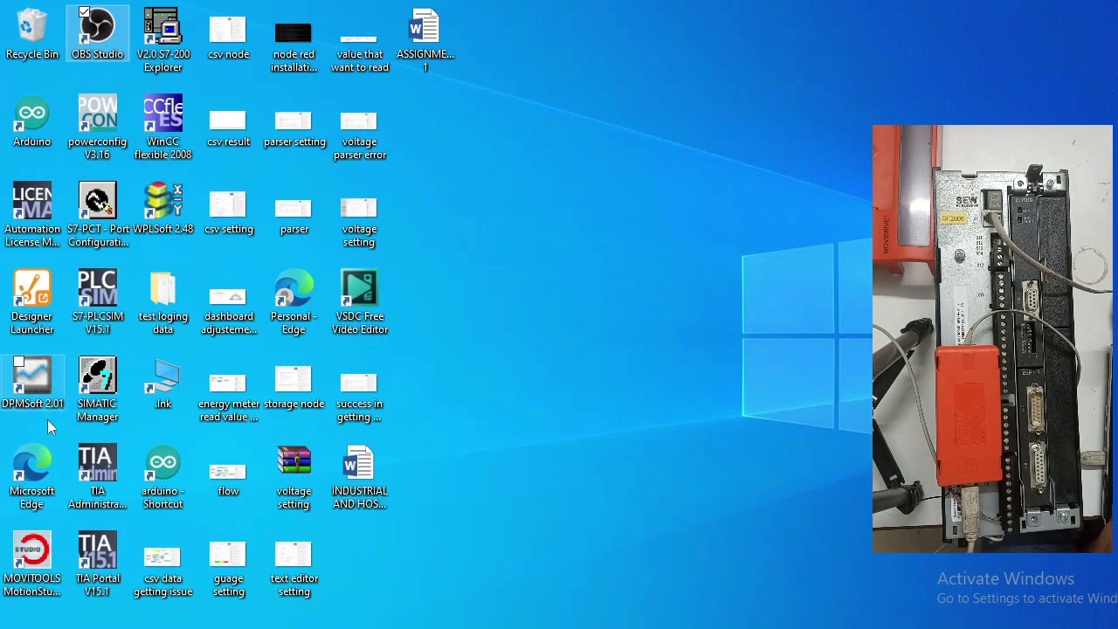
Launch MOVITOOLS MotionStudio and start a new project with the project name "Amin test sew".
{"action": "left_click", "coordinate": [39, 565]}
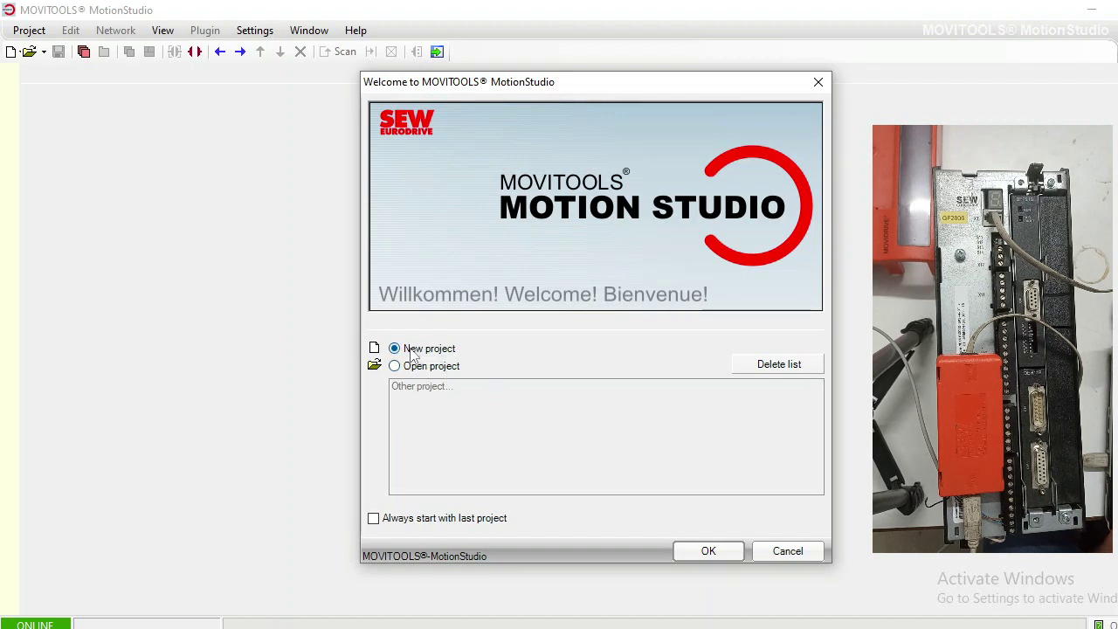
{"action": "left_click", "coordinate": [709, 551]}
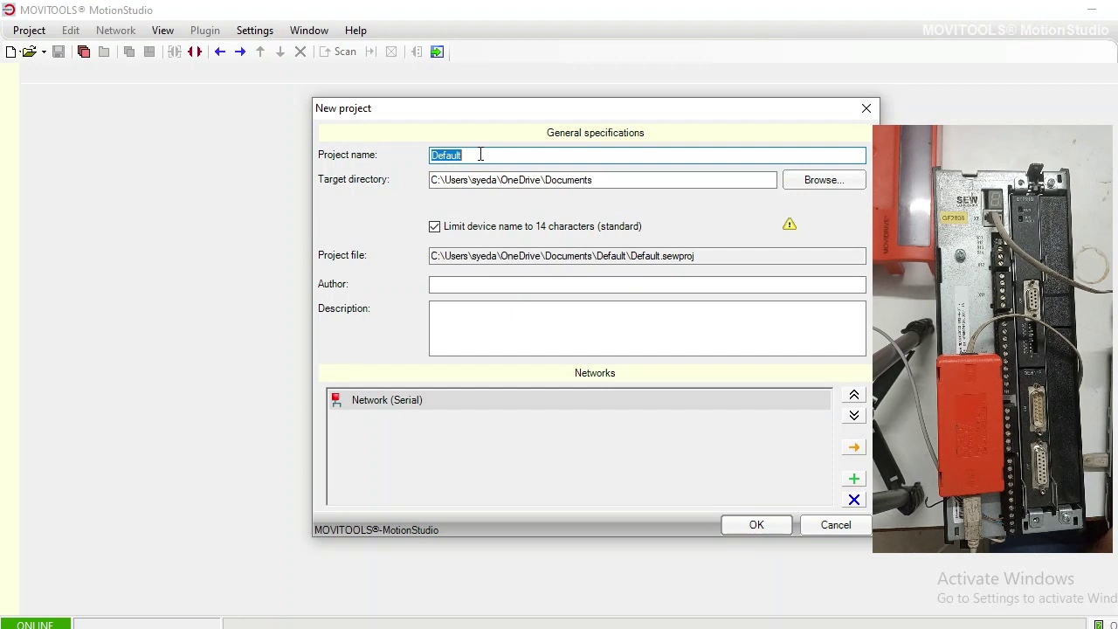
{"action": "type", "text": "Amin"}
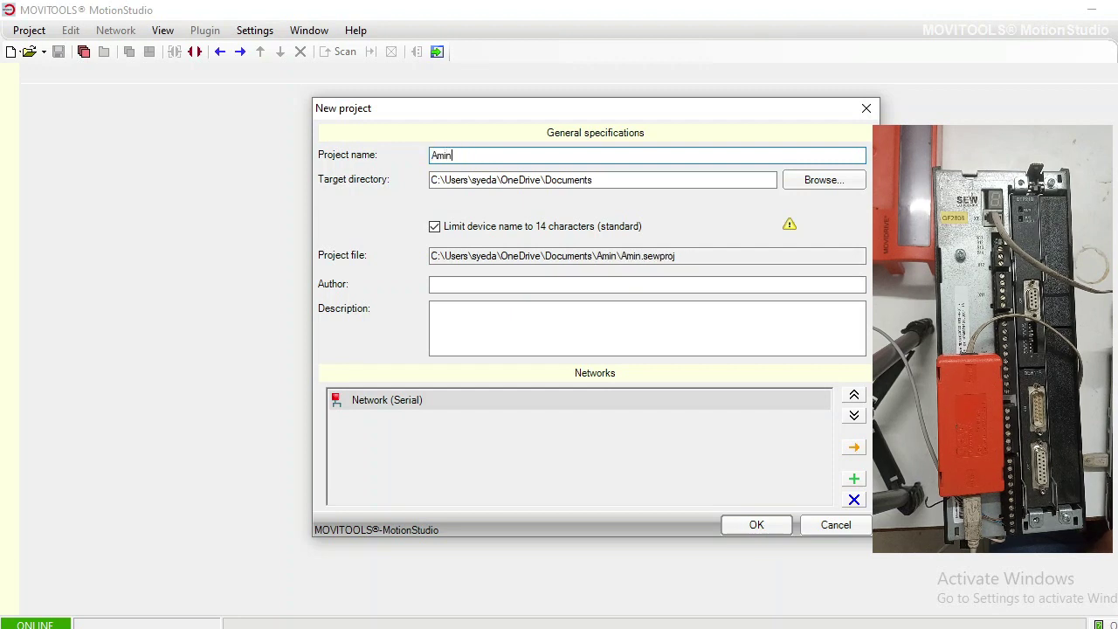
{"action": "type", "text": " test sew"}
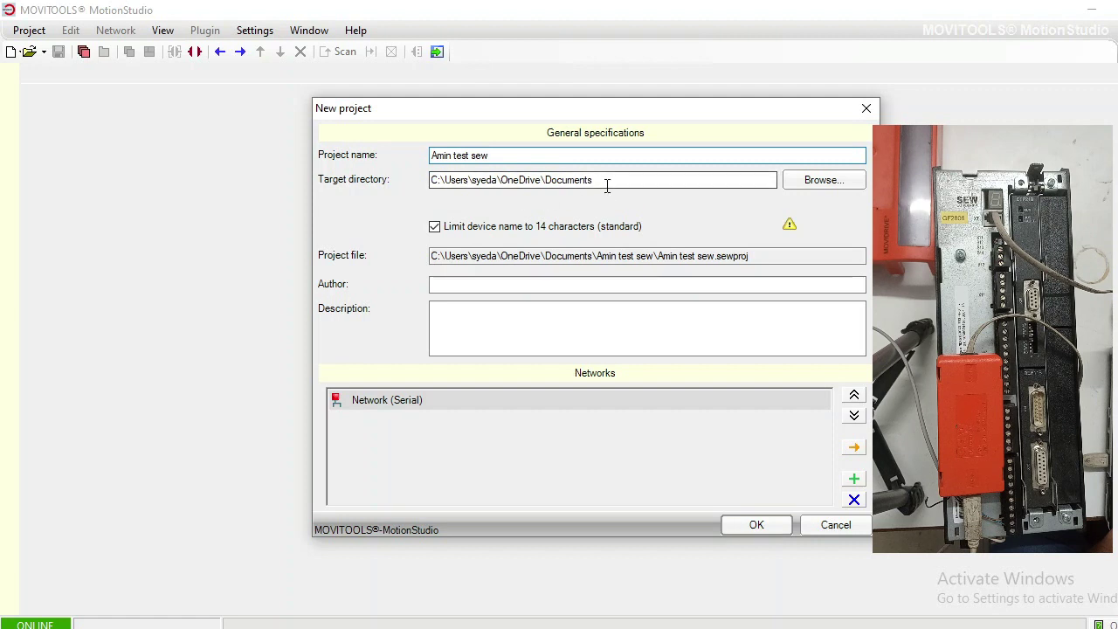
Browse for the project's target directory and select the folder "sew backup amin test" on drive E:.
{"action": "left_click", "coordinate": [789, 180]}
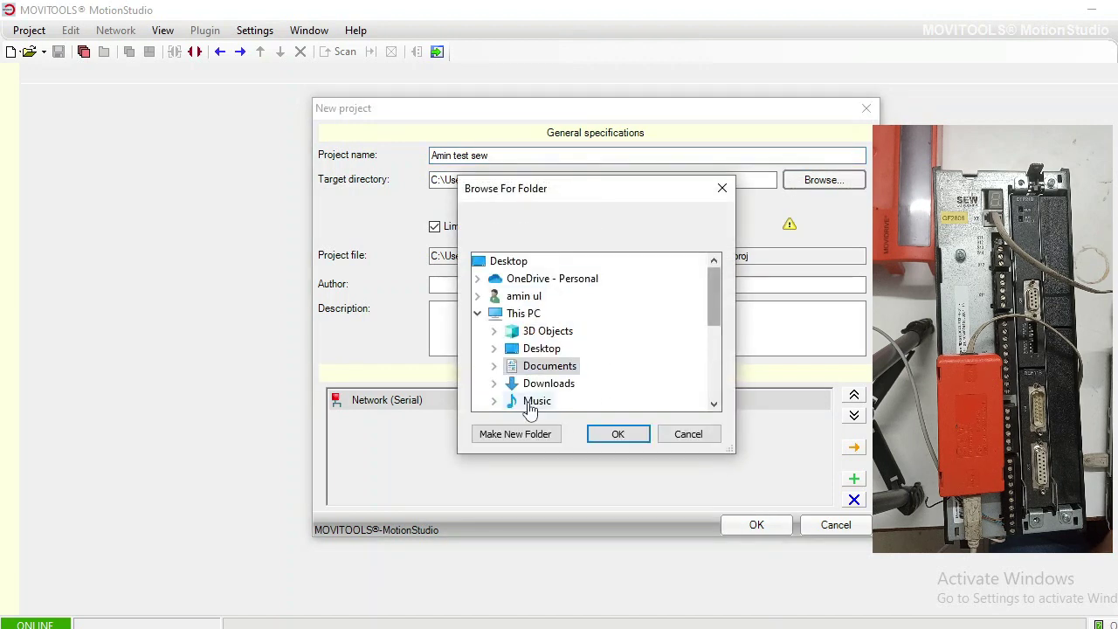
{"action": "scroll", "coordinate": [712, 376], "scroll_direction": "down", "scroll_amount": 1}
{"action": "scroll", "coordinate": [710, 375], "scroll_direction": "down", "scroll_amount": 2}
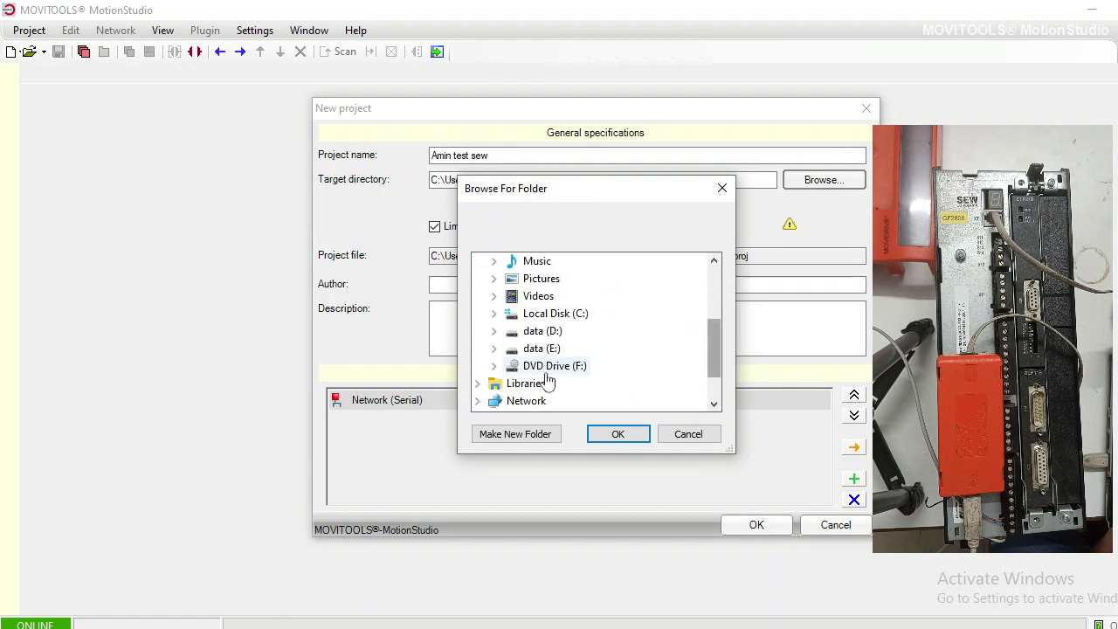
{"action": "left_click", "coordinate": [497, 349]}
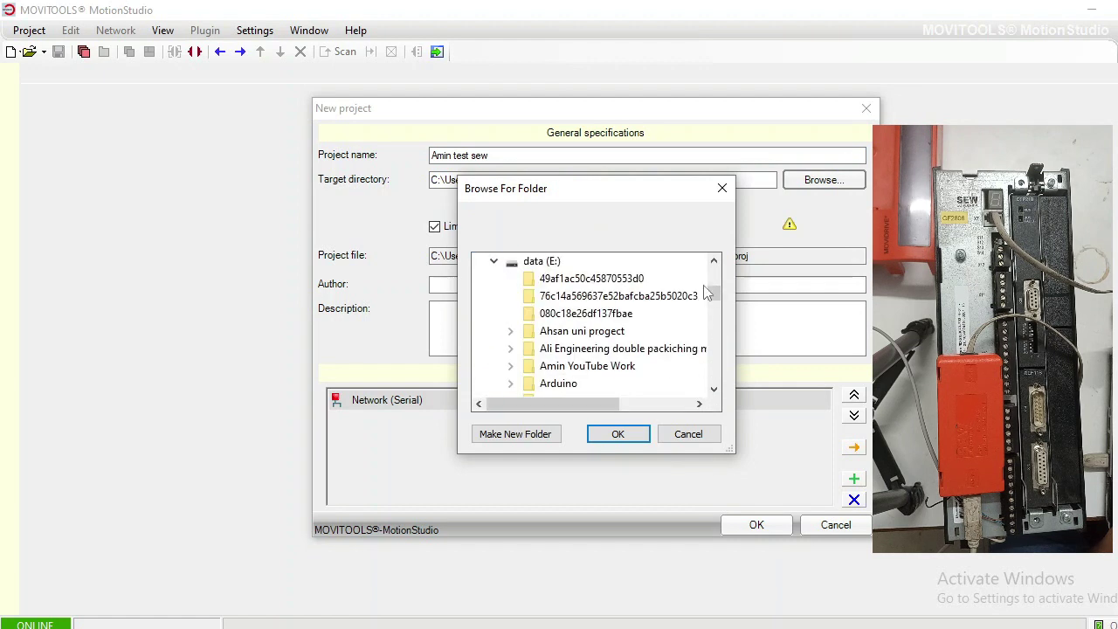
{"action": "left_click_drag", "start_coordinate": [713, 289], "coordinate": [713, 343]}
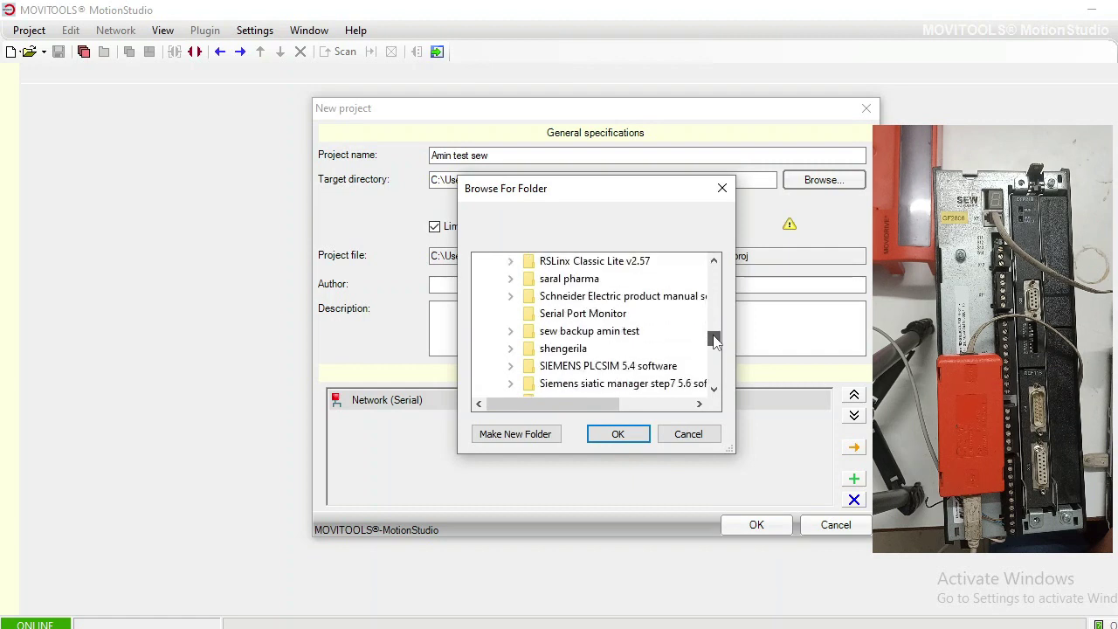
{"action": "left_click", "coordinate": [568, 335]}
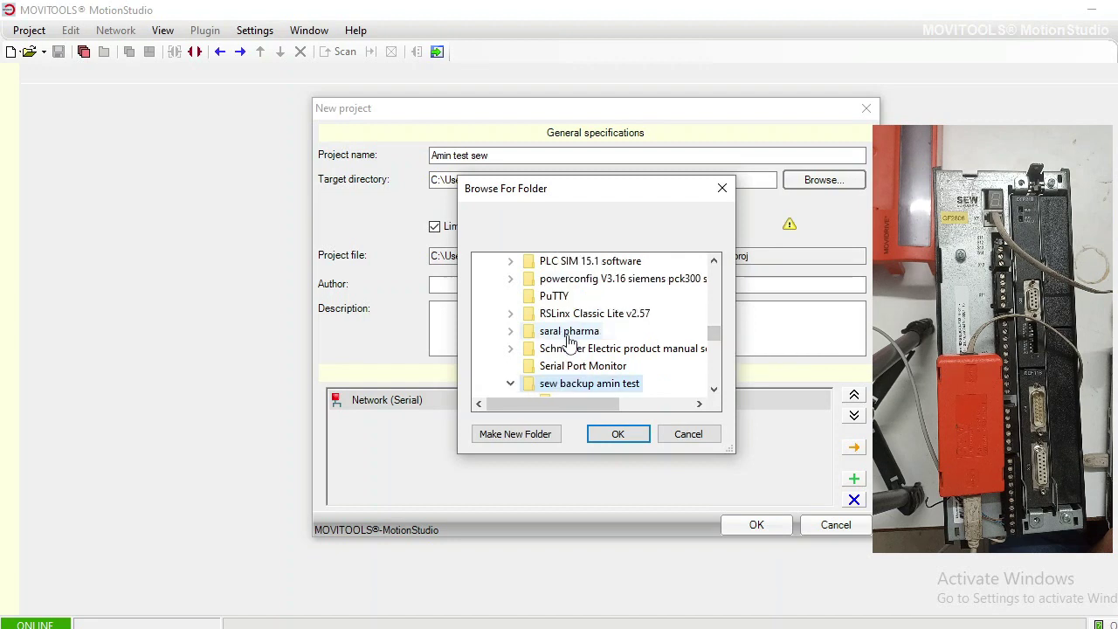
{"action": "left_click", "coordinate": [714, 388]}
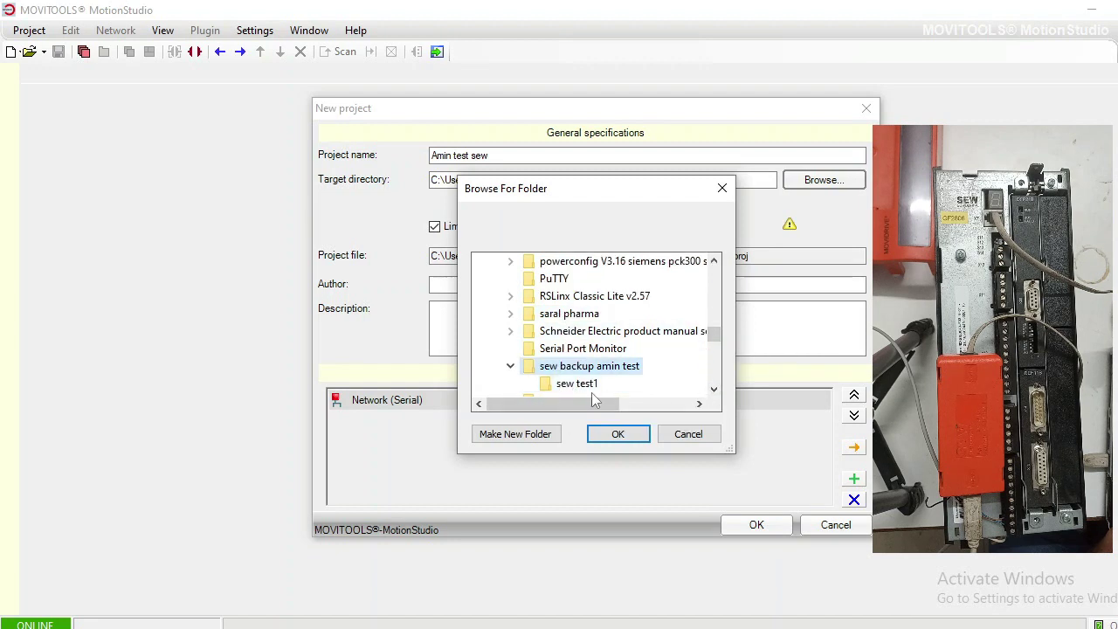
Make a subfolder named "amin test sew", use it as the target directory, and create the project with the serial network.
{"action": "left_click", "coordinate": [524, 434]}
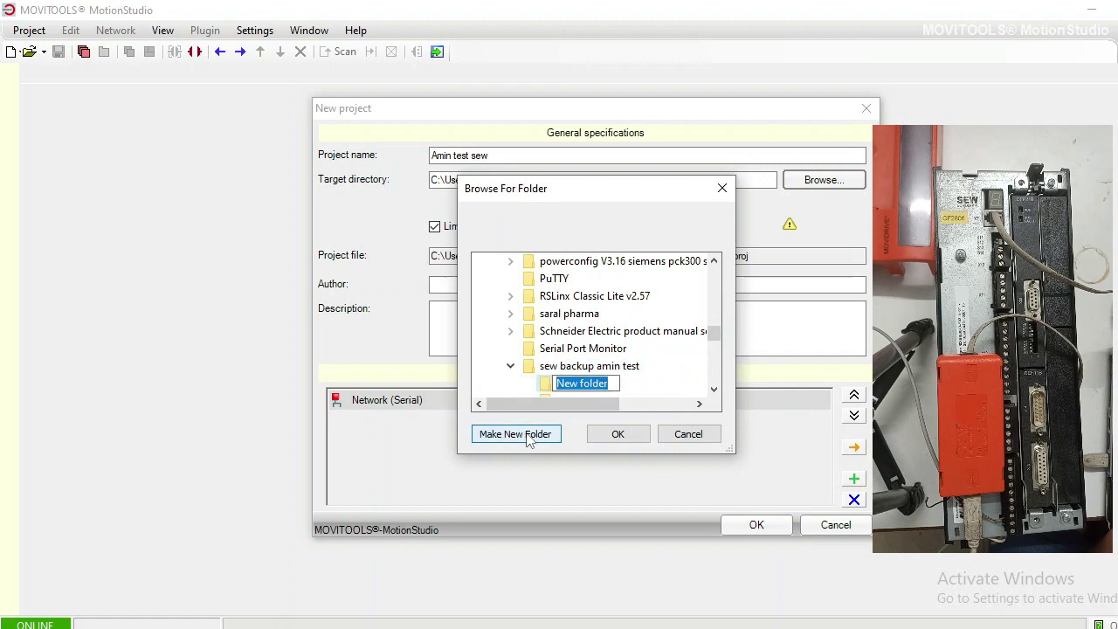
{"action": "type", "text": "amin"}
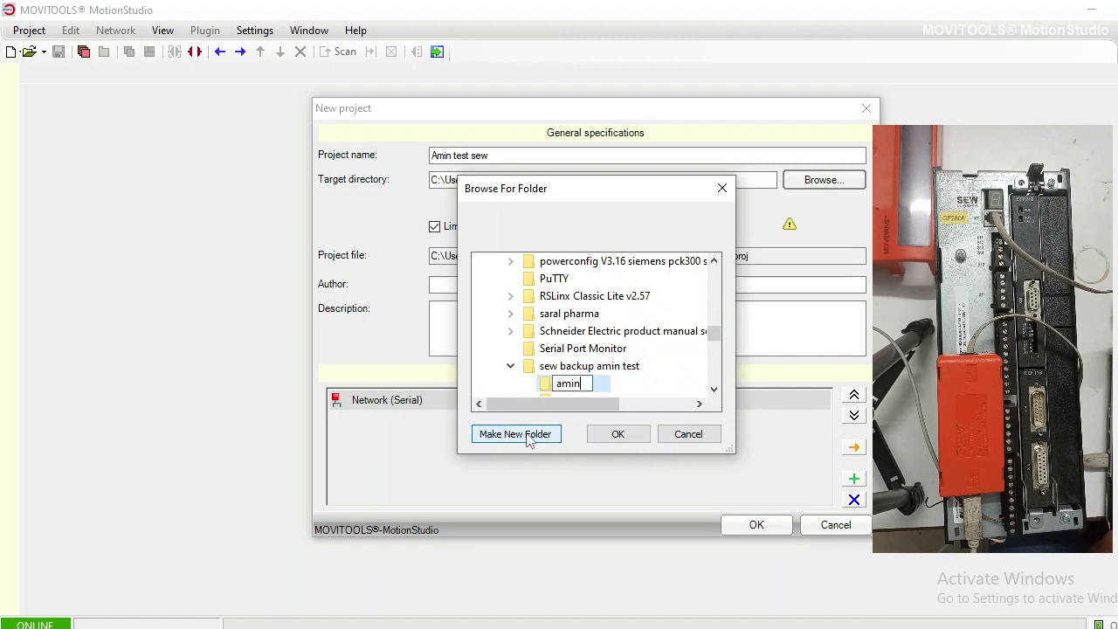
{"action": "type", "text": " test sew"}
{"action": "key", "text": "Return"}
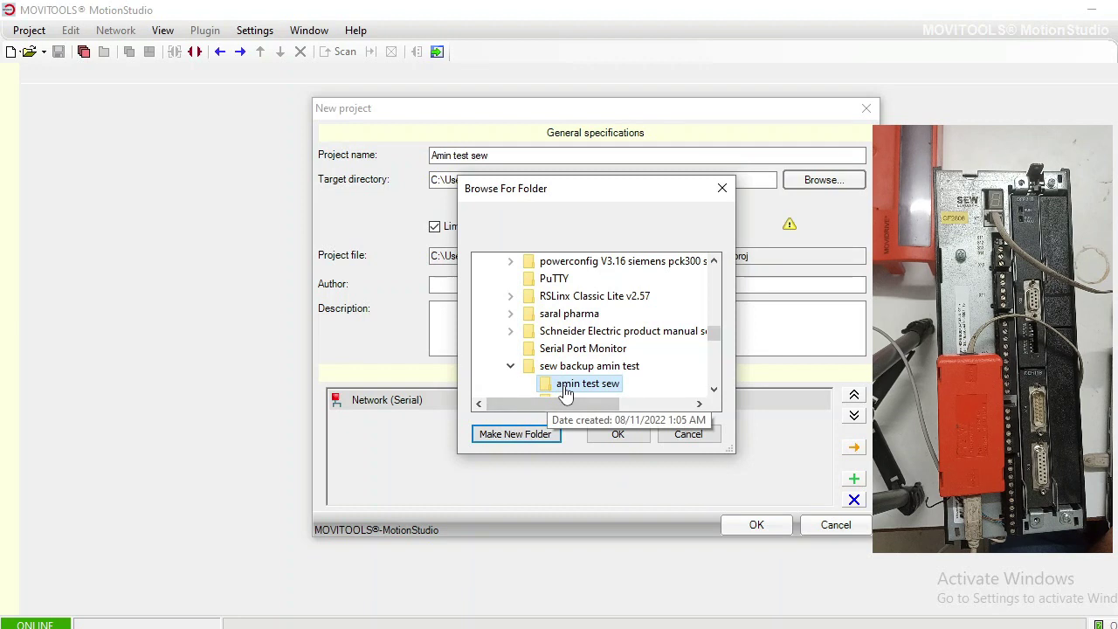
{"action": "left_click", "coordinate": [618, 434]}
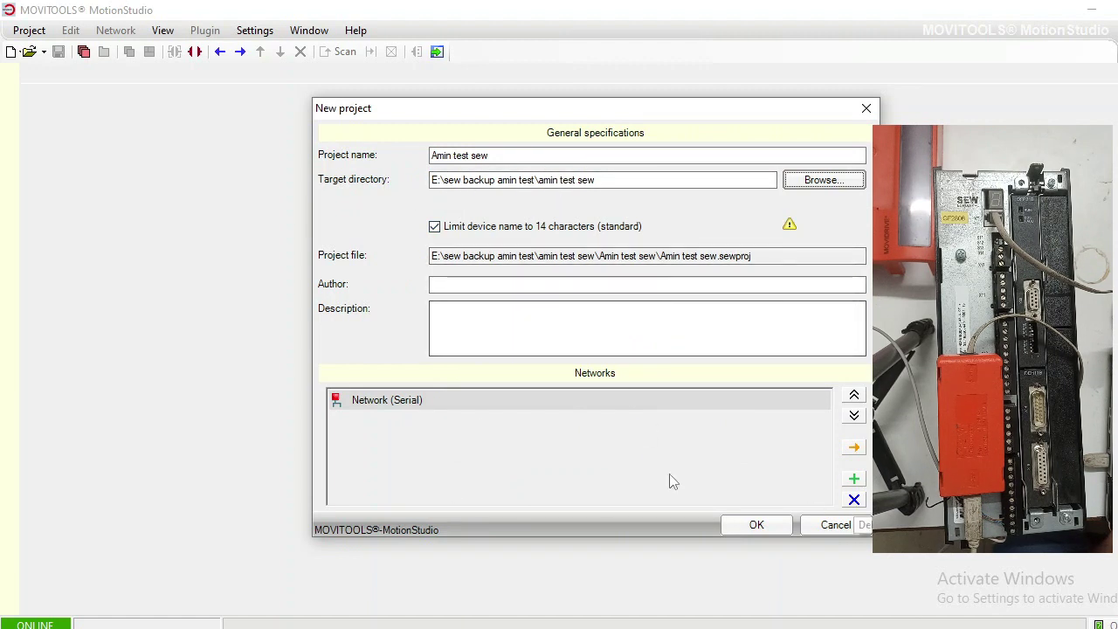
{"action": "left_click", "coordinate": [412, 405]}
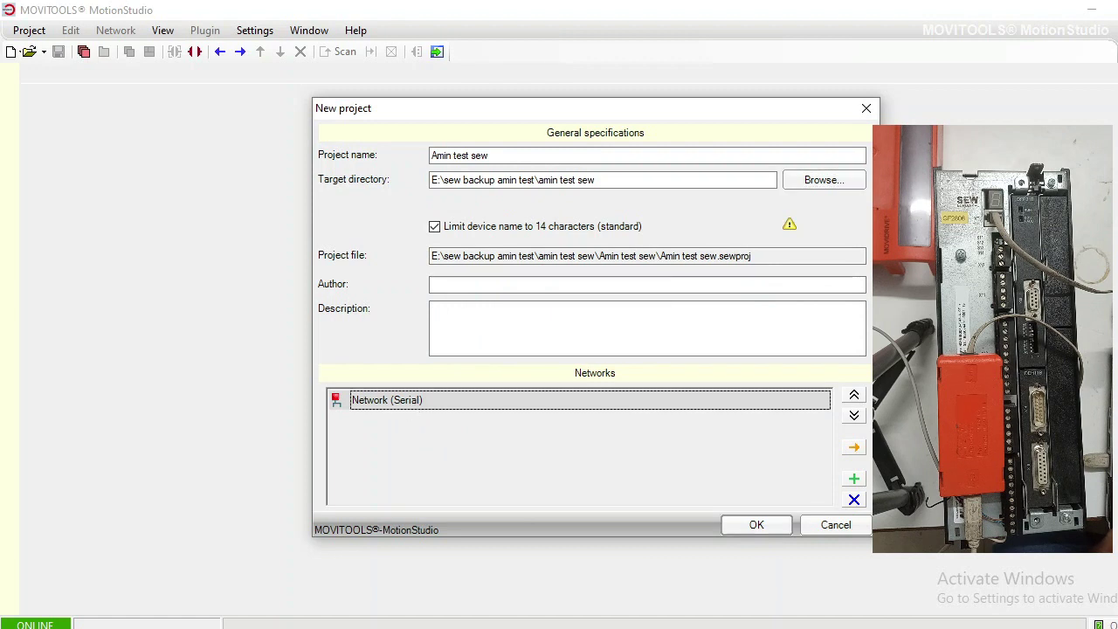
{"action": "left_click", "coordinate": [756, 524]}
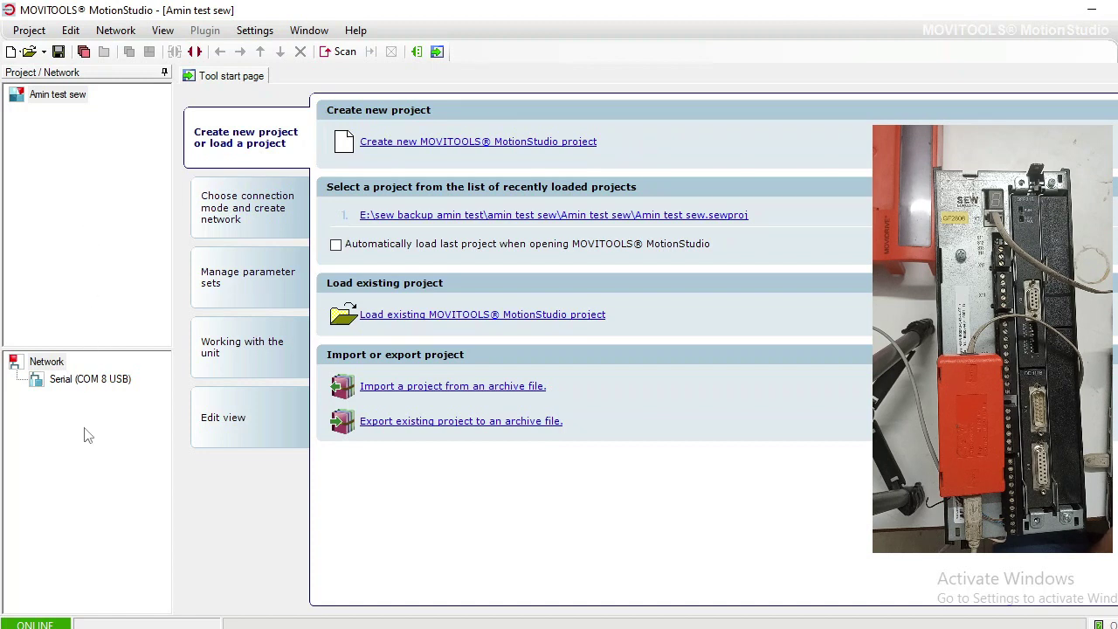
Look through the start page sections and the commands available for the network and its serial connection.
{"action": "left_click", "coordinate": [258, 219]}
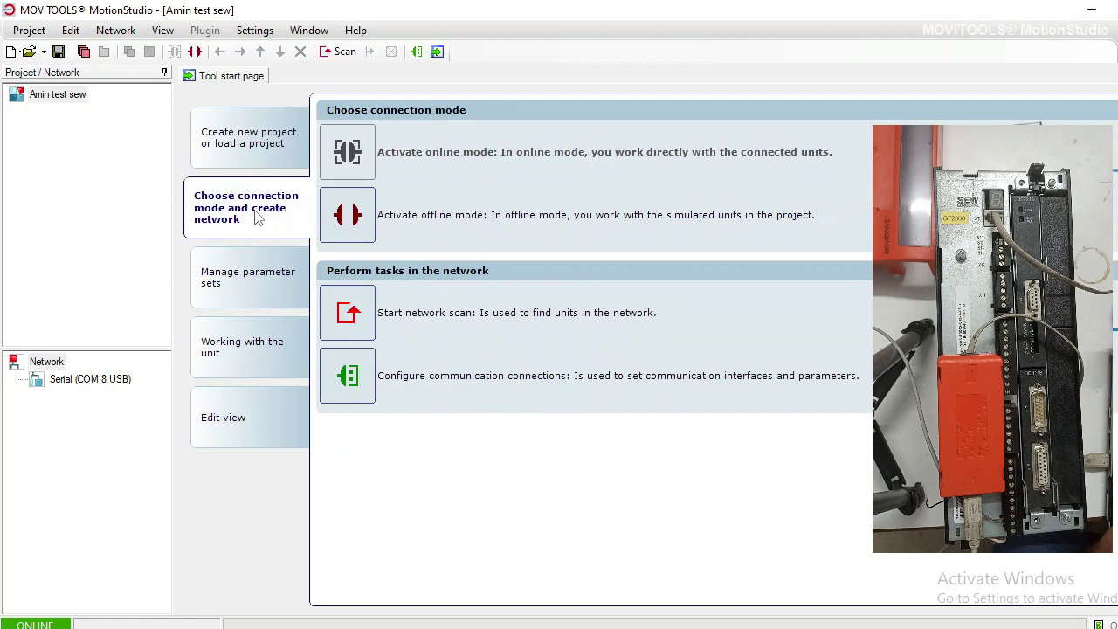
{"action": "left_click", "coordinate": [258, 284]}
{"action": "left_click", "coordinate": [243, 353]}
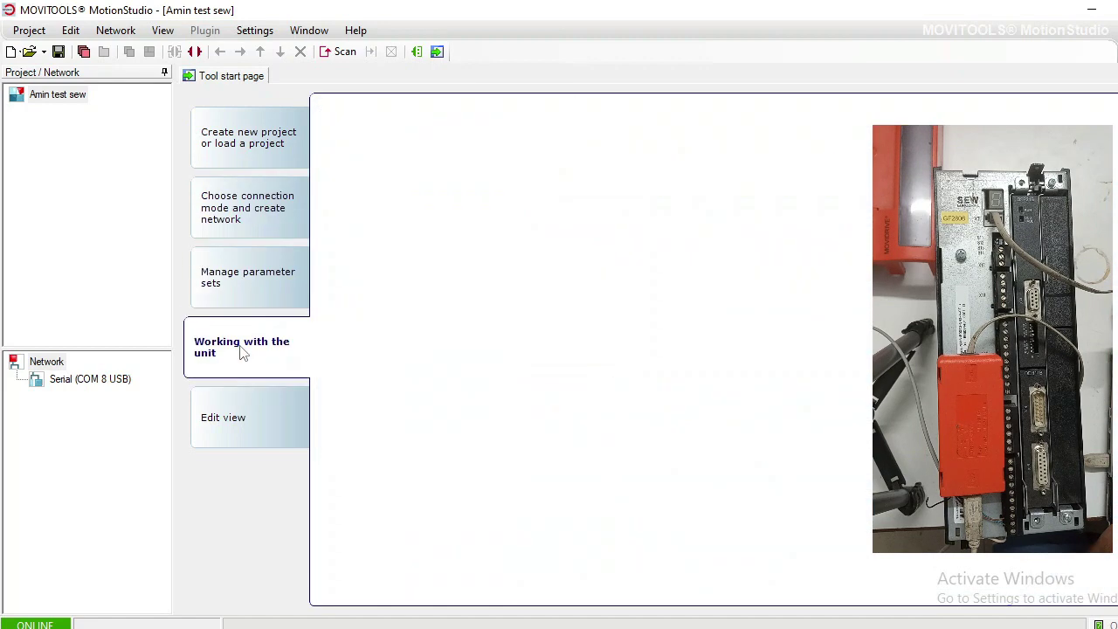
{"action": "left_click", "coordinate": [242, 420]}
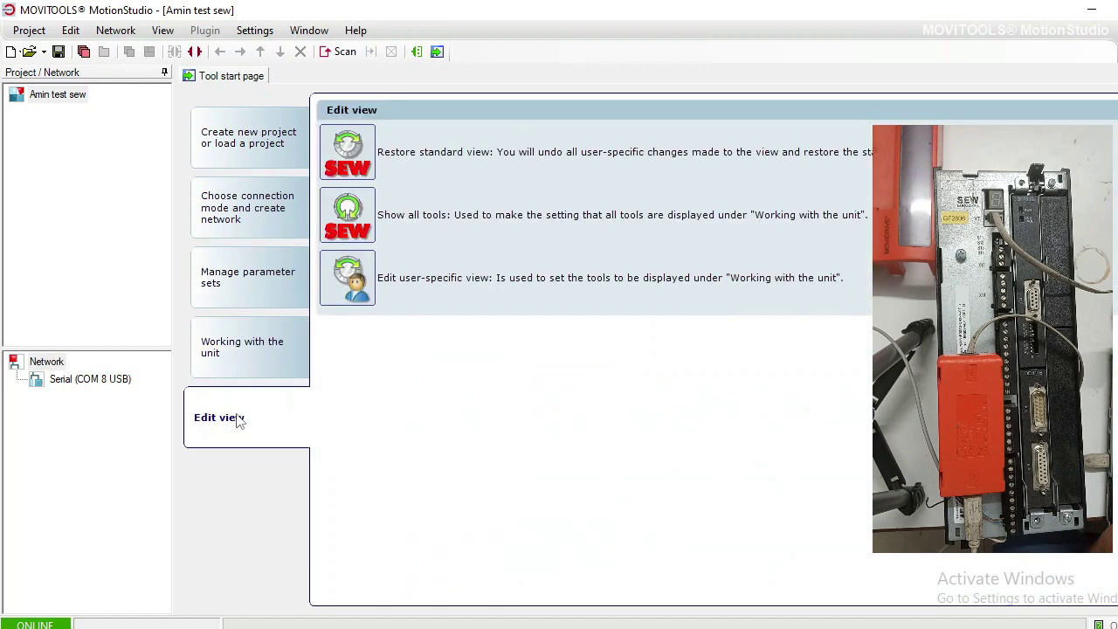
{"action": "left_click", "coordinate": [48, 362]}
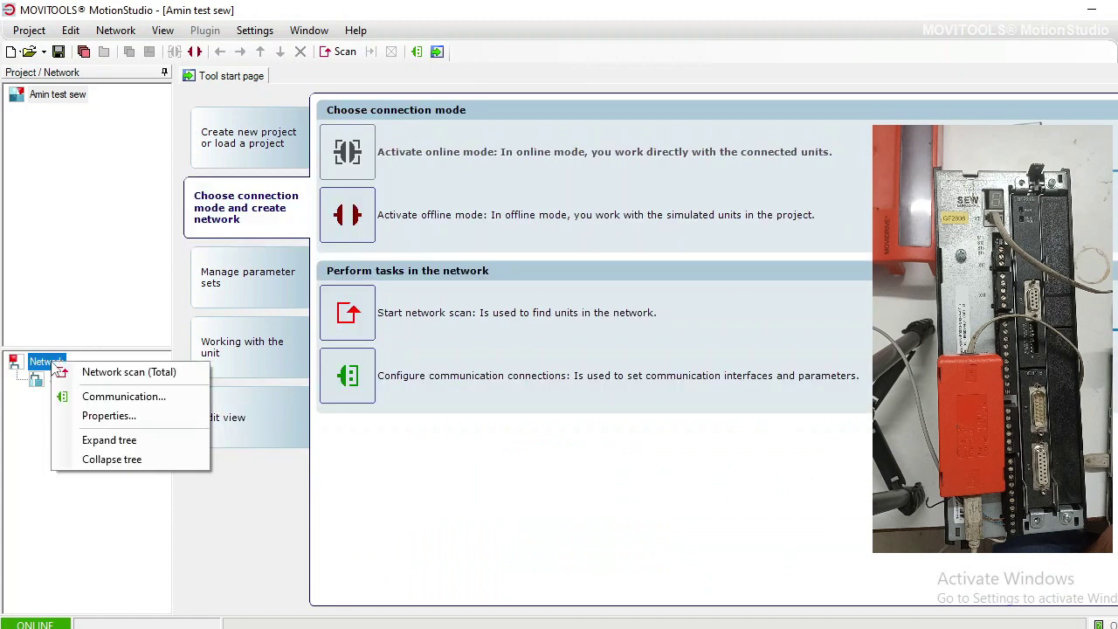
{"action": "left_click", "coordinate": [29, 442]}
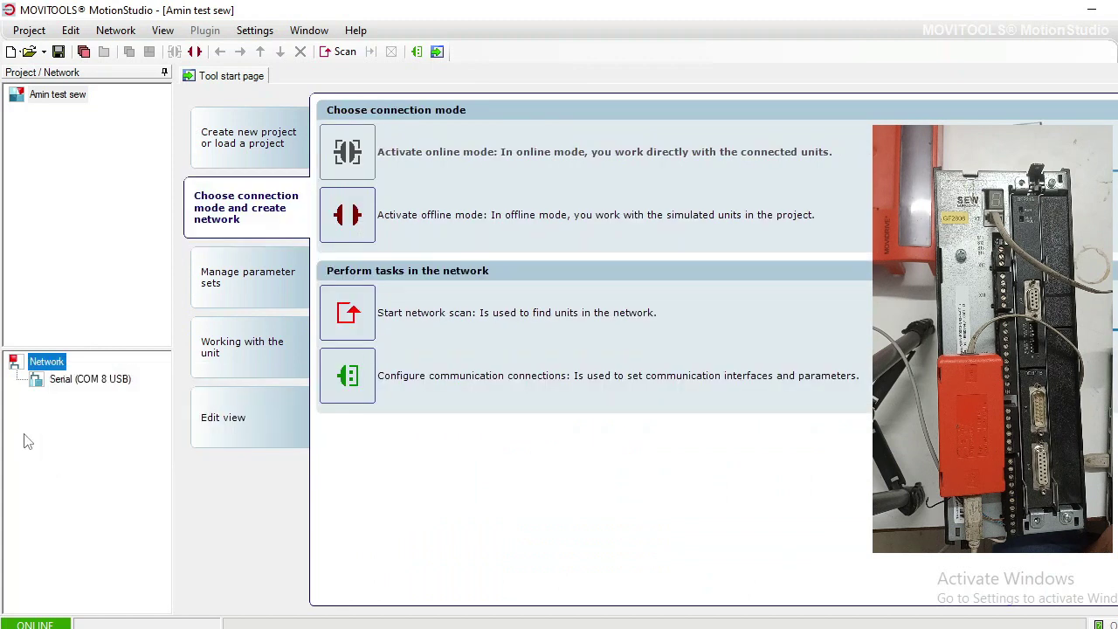
{"action": "right_click", "coordinate": [49, 366]}
{"action": "left_click", "coordinate": [50, 382]}
{"action": "right_click", "coordinate": [47, 384]}
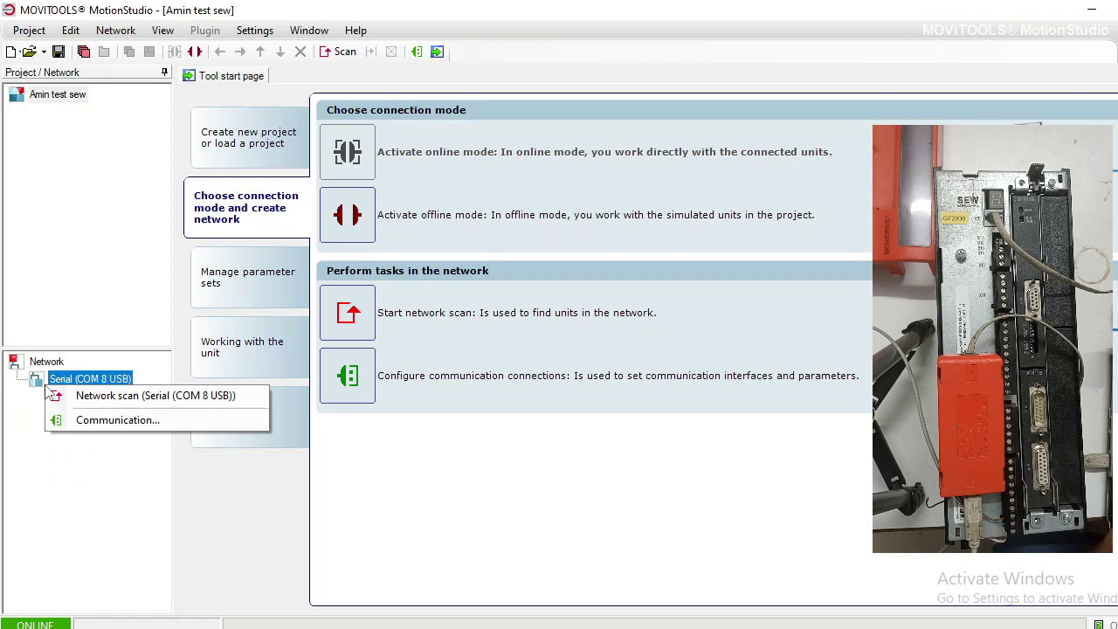
{"action": "left_click", "coordinate": [29, 437]}
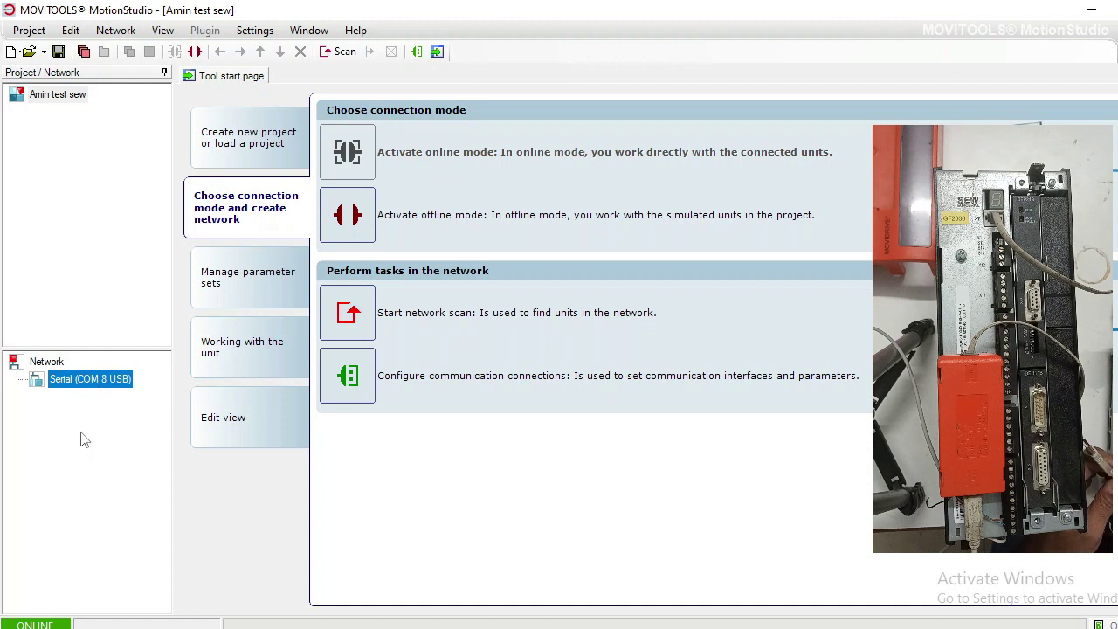
Run a total network scan on the Network node.
{"action": "left_click", "coordinate": [51, 363]}
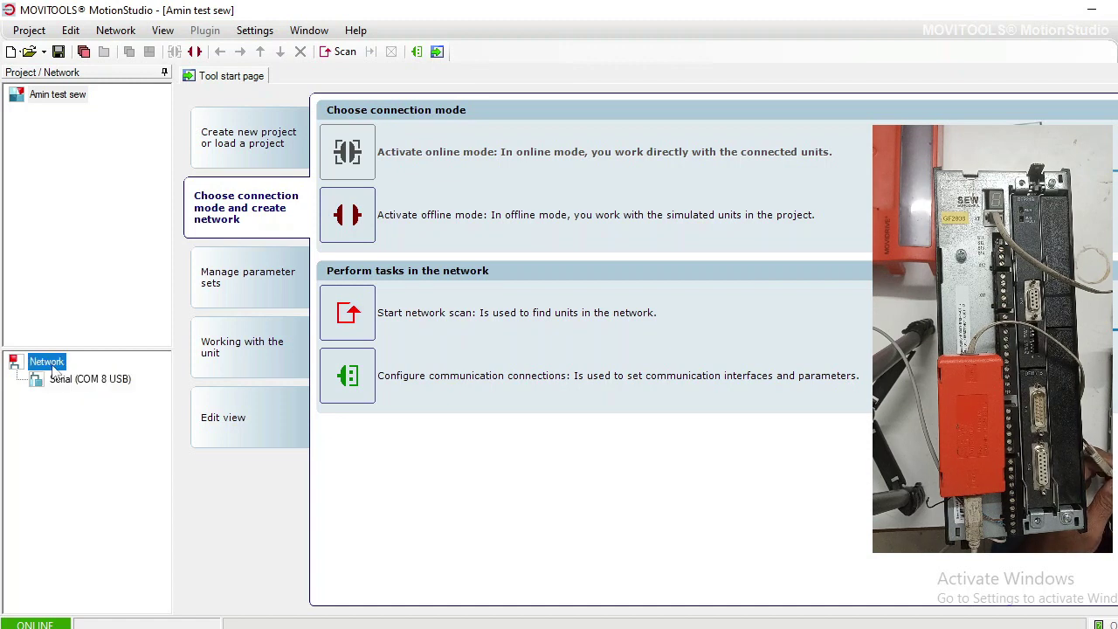
{"action": "right_click", "coordinate": [54, 366]}
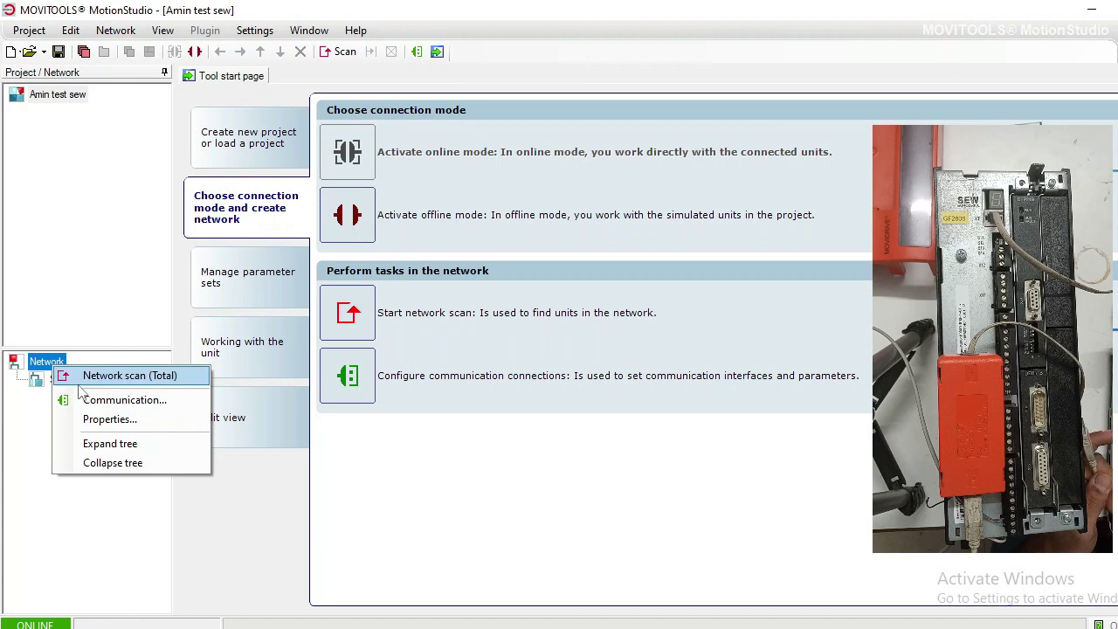
{"action": "left_click", "coordinate": [78, 386]}
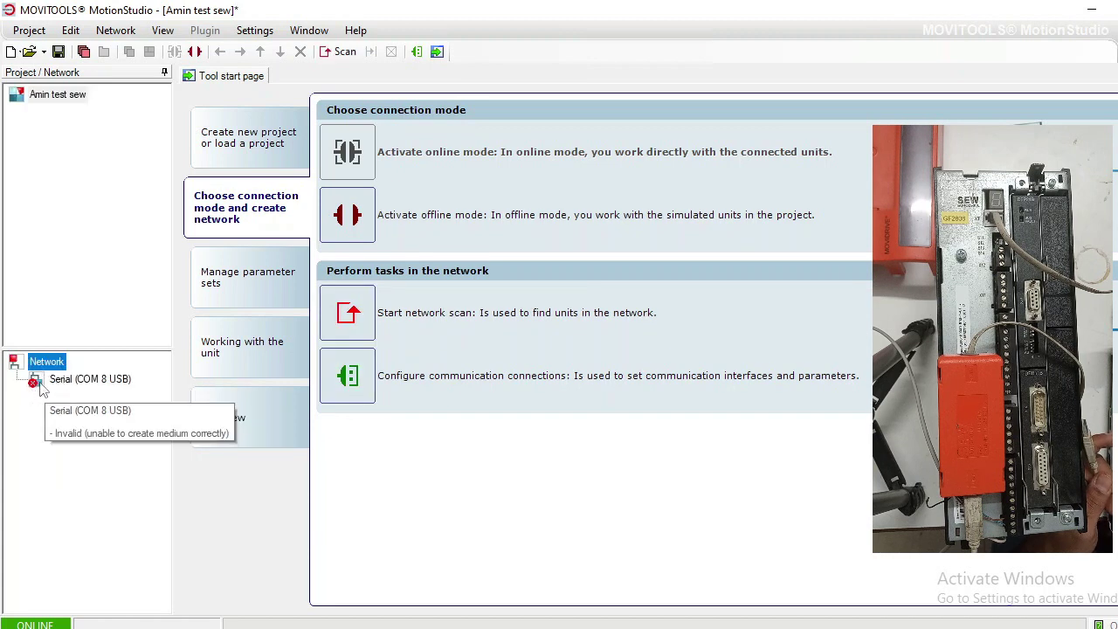
Open the communication configuration of the scanned serial connection and choose Serial as the first connection's type.
{"action": "left_click", "coordinate": [40, 388]}
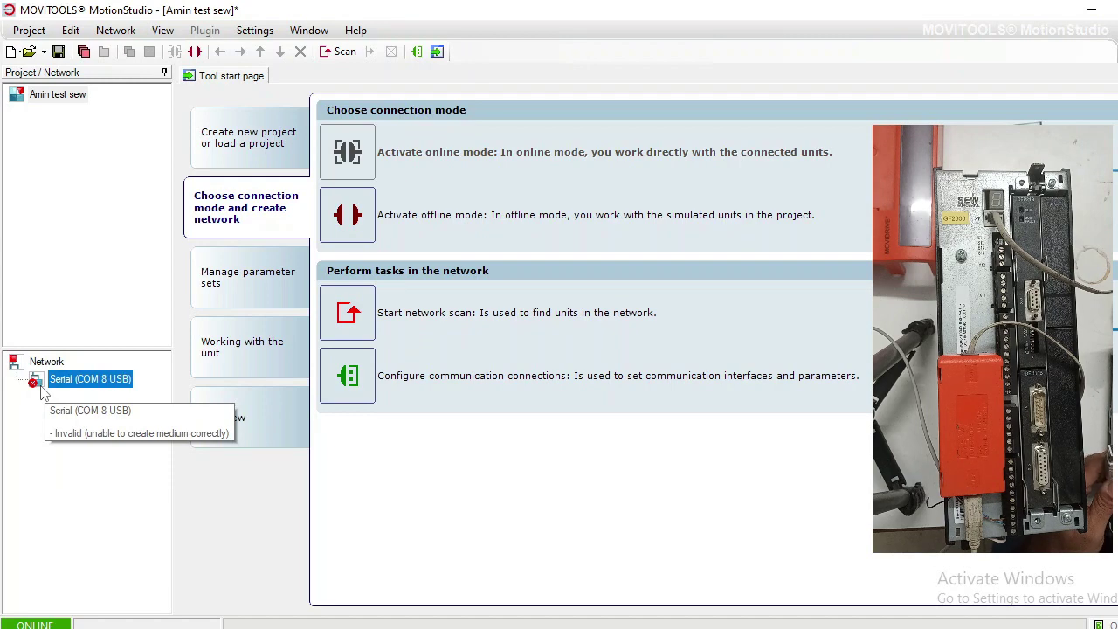
{"action": "right_click", "coordinate": [77, 386]}
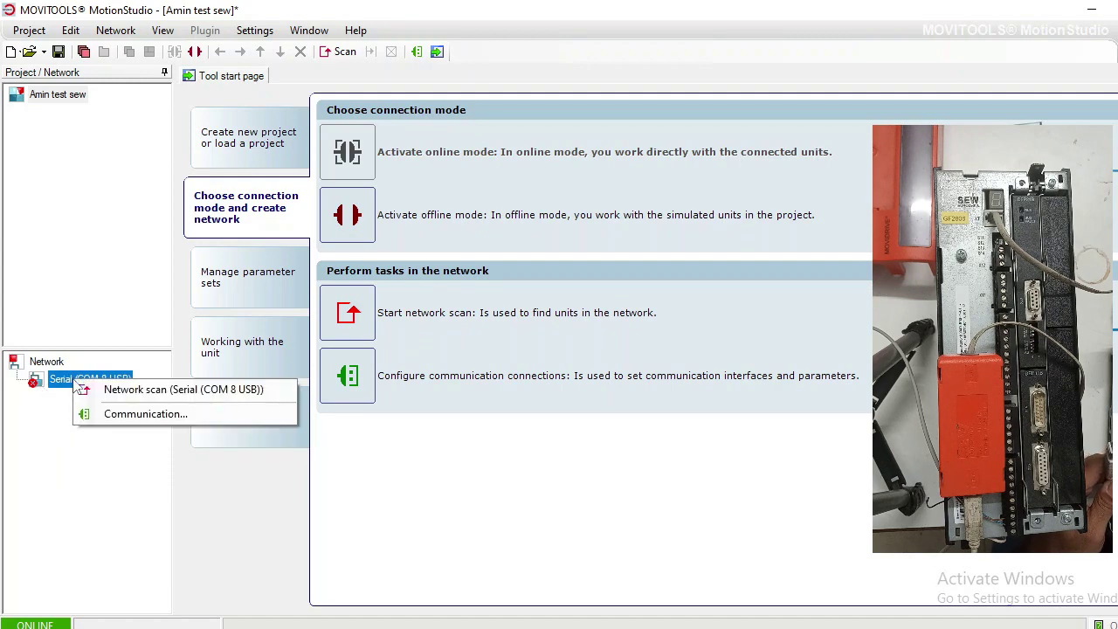
{"action": "left_click", "coordinate": [94, 416]}
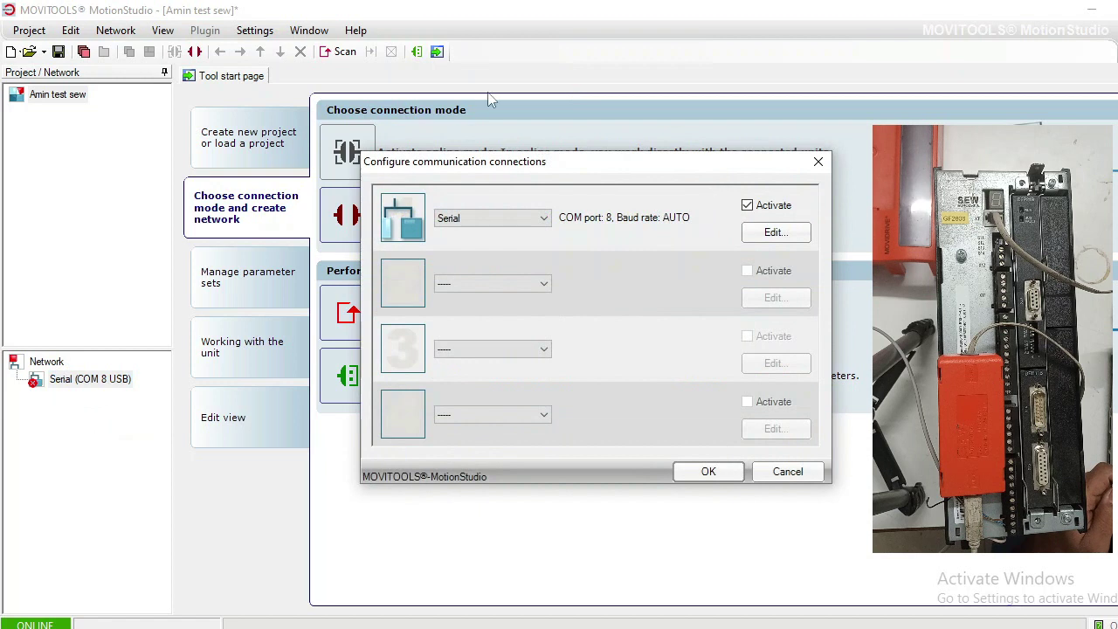
{"action": "left_click", "coordinate": [539, 219]}
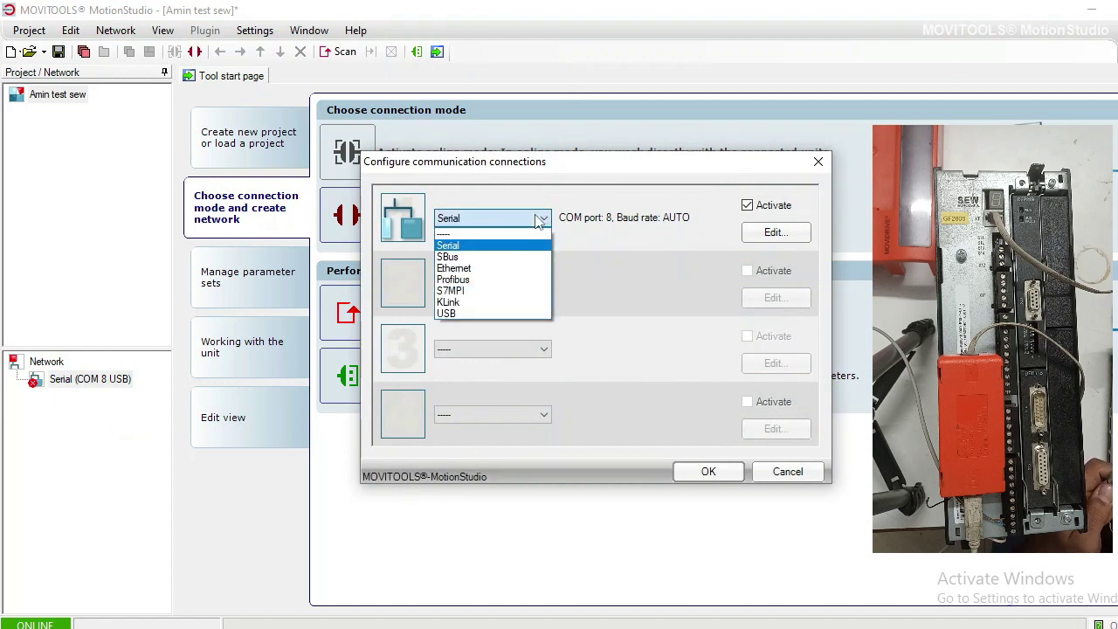
{"action": "left_click", "coordinate": [499, 249]}
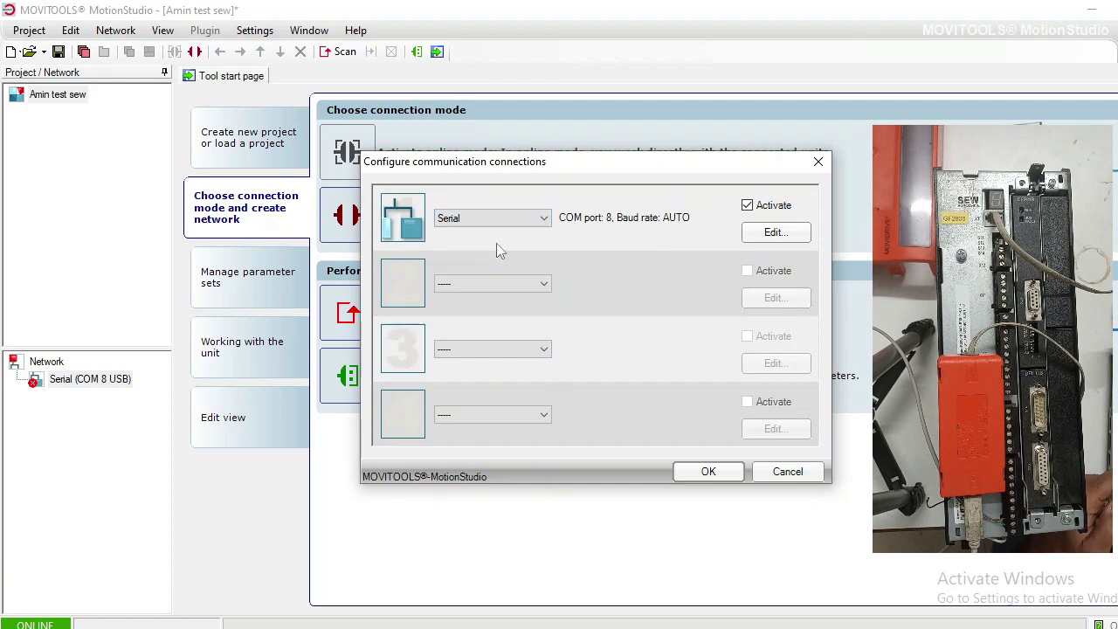
Examine the first serial connection's COM port, baud rate and advanced telegram settings, and leave the communication configuration without applying changes.
{"action": "left_click", "coordinate": [757, 234]}
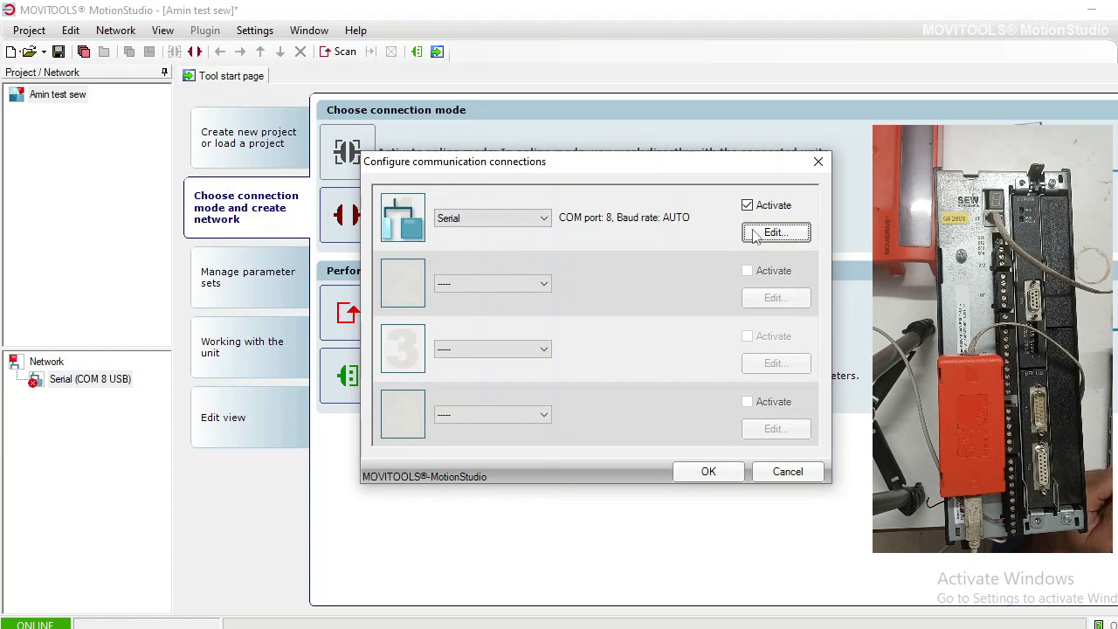
{"action": "left_click", "coordinate": [646, 291]}
{"action": "left_click", "coordinate": [644, 304]}
{"action": "left_click", "coordinate": [644, 312]}
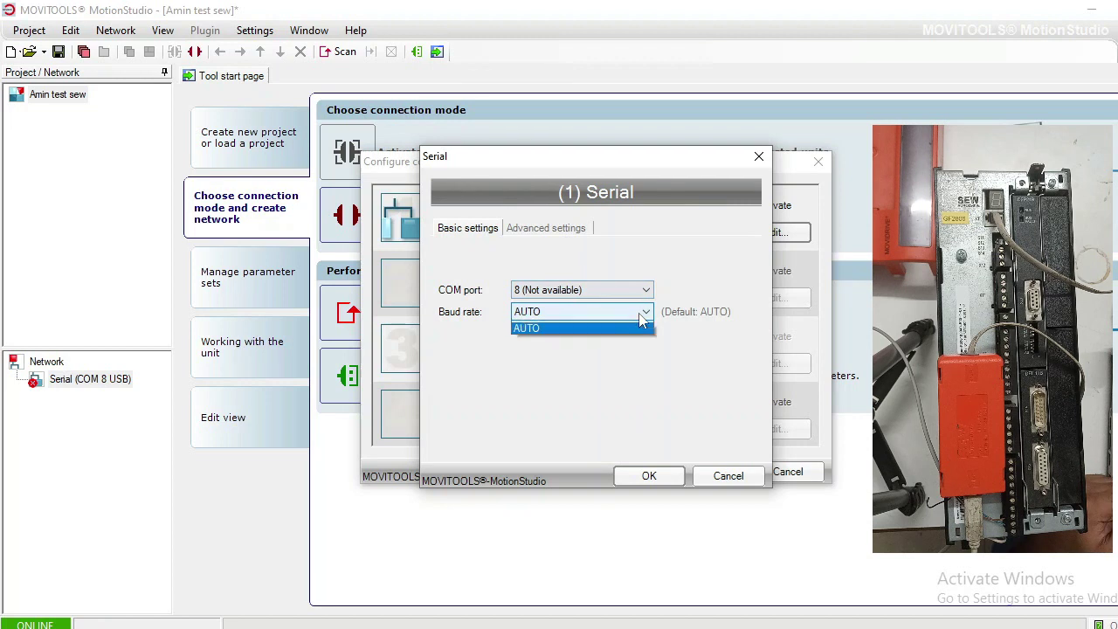
{"action": "left_click", "coordinate": [642, 349]}
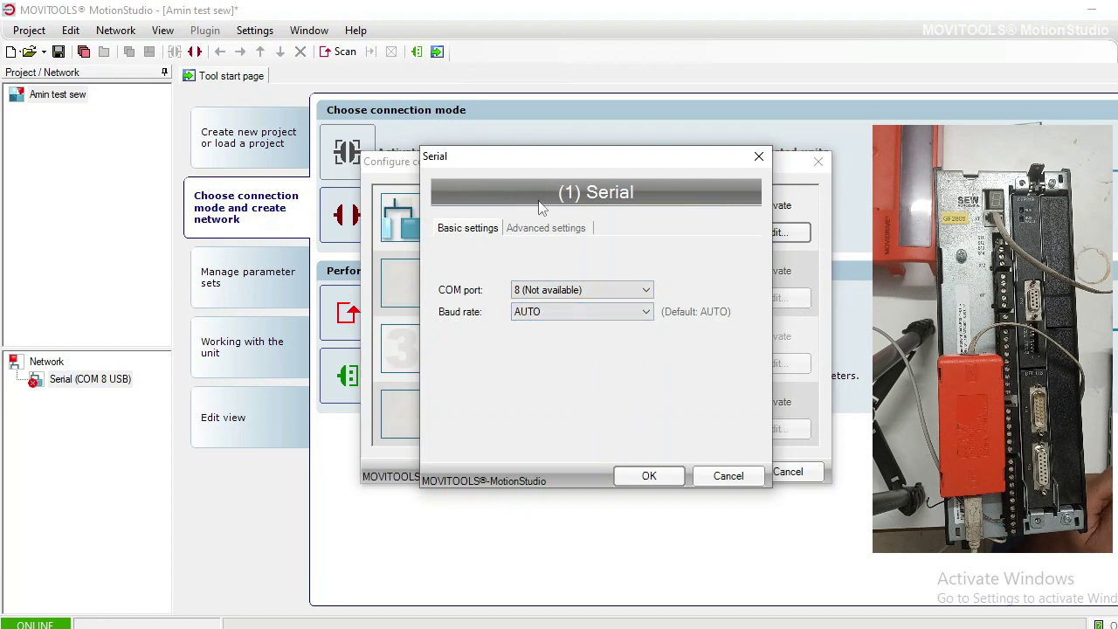
{"action": "left_click", "coordinate": [541, 229]}
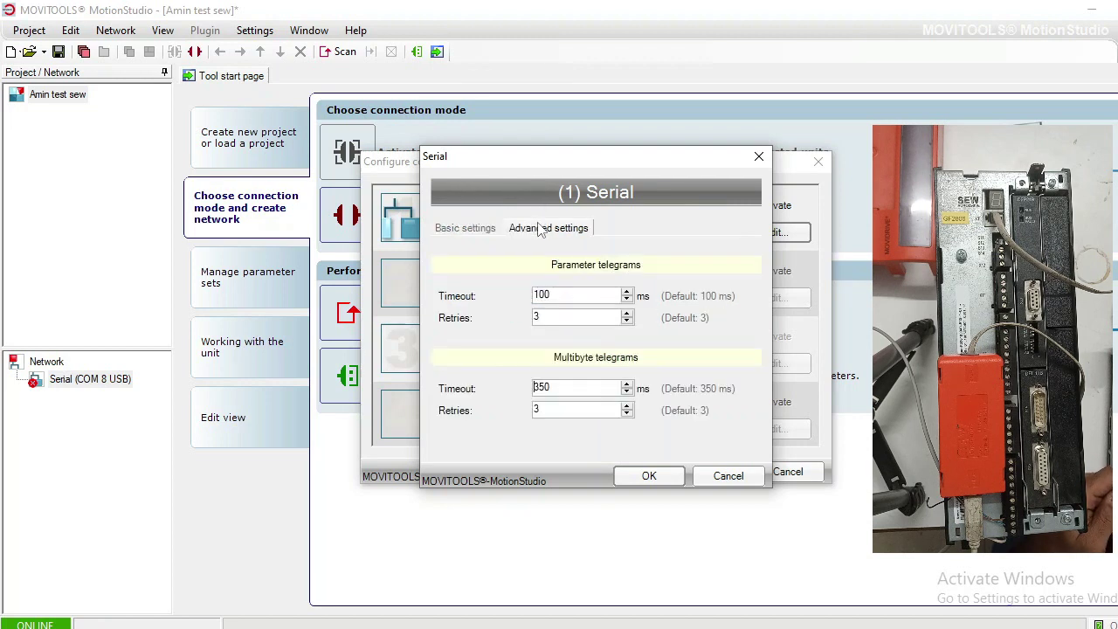
{"action": "left_click", "coordinate": [484, 236]}
{"action": "left_click", "coordinate": [664, 475]}
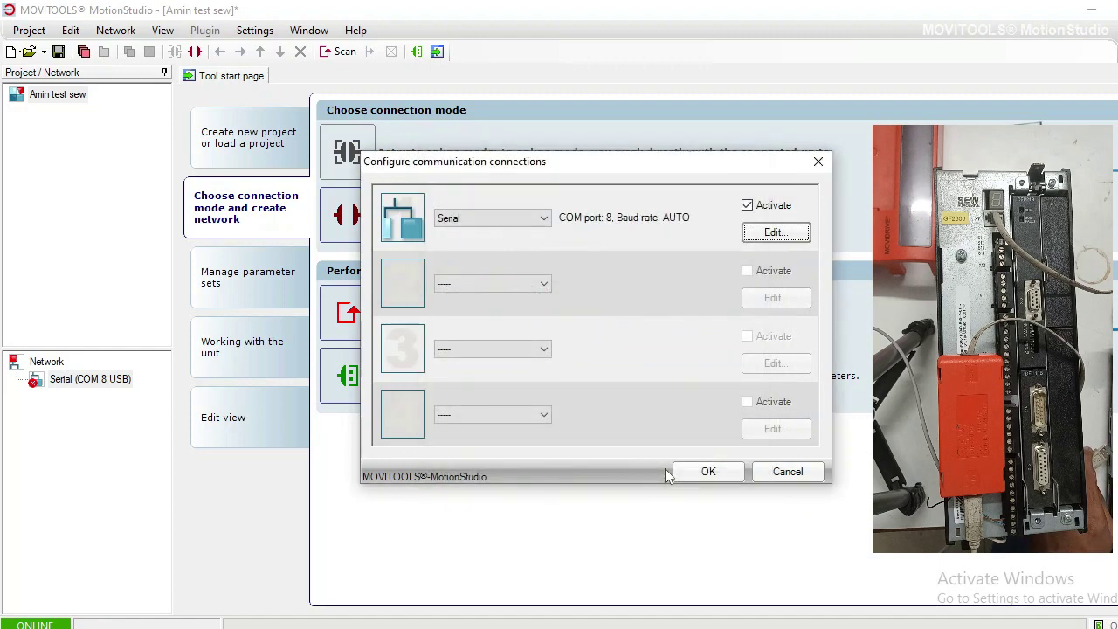
{"action": "left_click", "coordinate": [783, 474]}
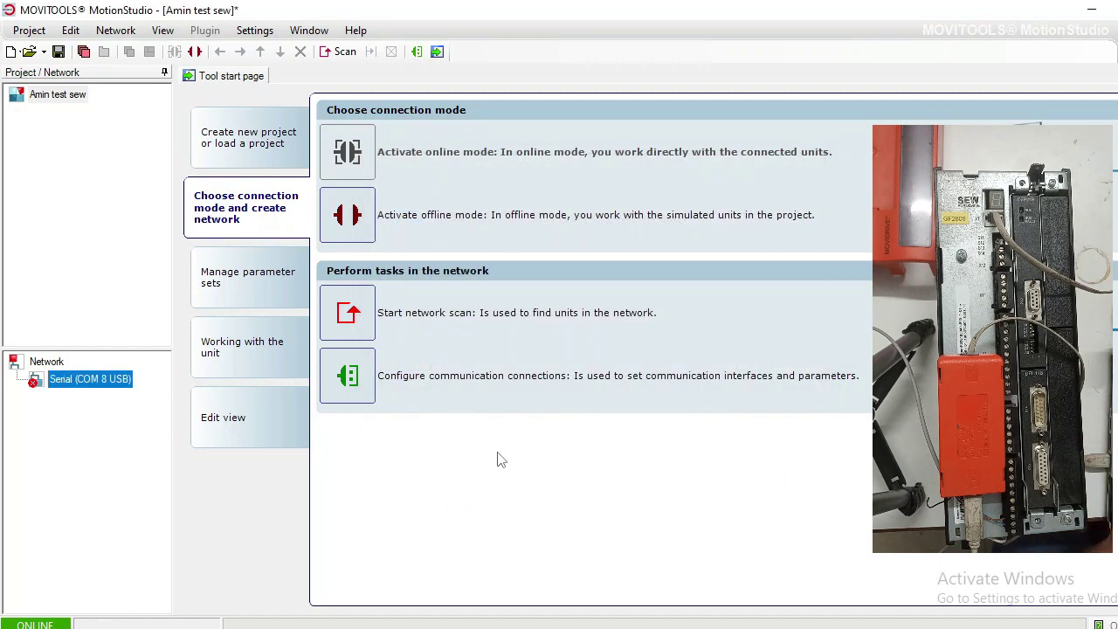
Run the total network scan on the Network node again.
{"action": "right_click", "coordinate": [48, 362]}
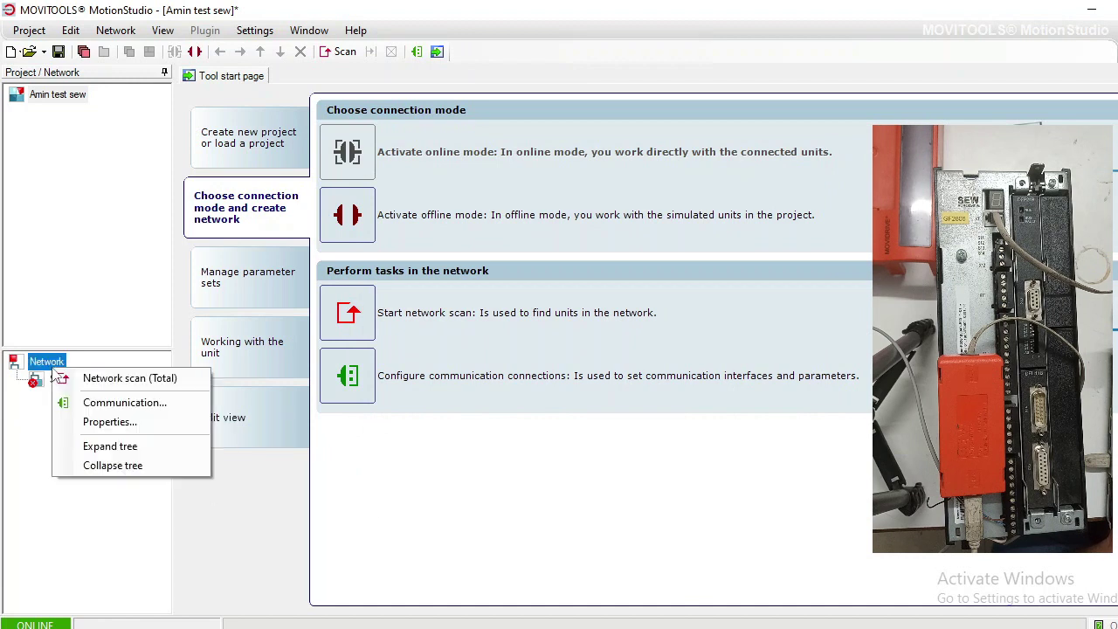
{"action": "left_click", "coordinate": [74, 378]}
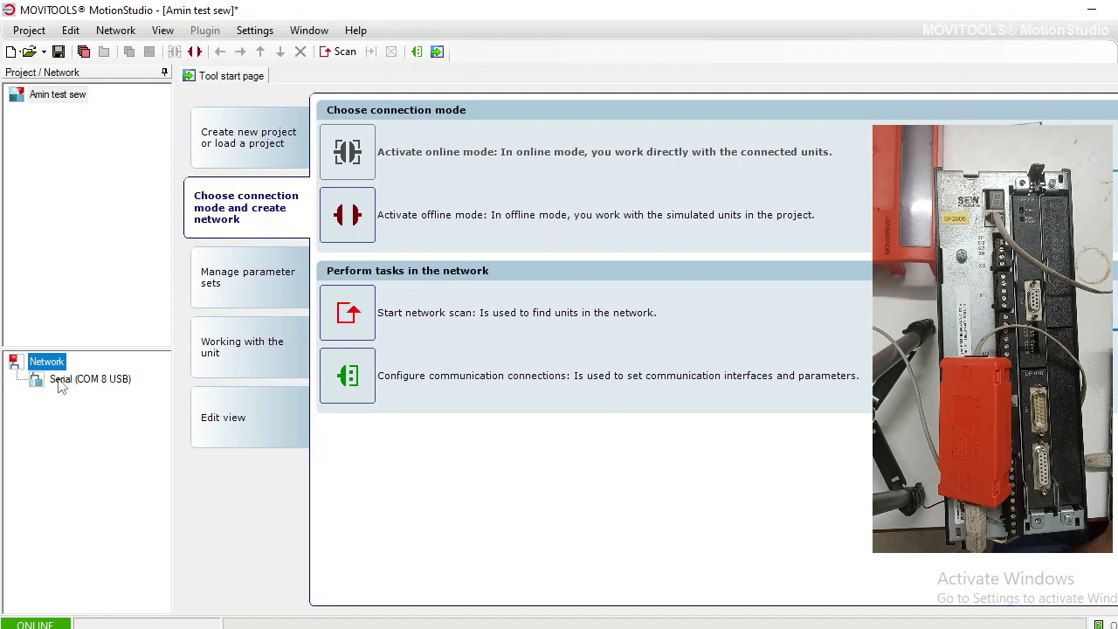
Configure the serial connection with COM port 8 (USB) and baud rate AUTO, check its advanced telegram settings, and apply the configuration.
{"action": "right_click", "coordinate": [61, 387]}
{"action": "left_click", "coordinate": [79, 417]}
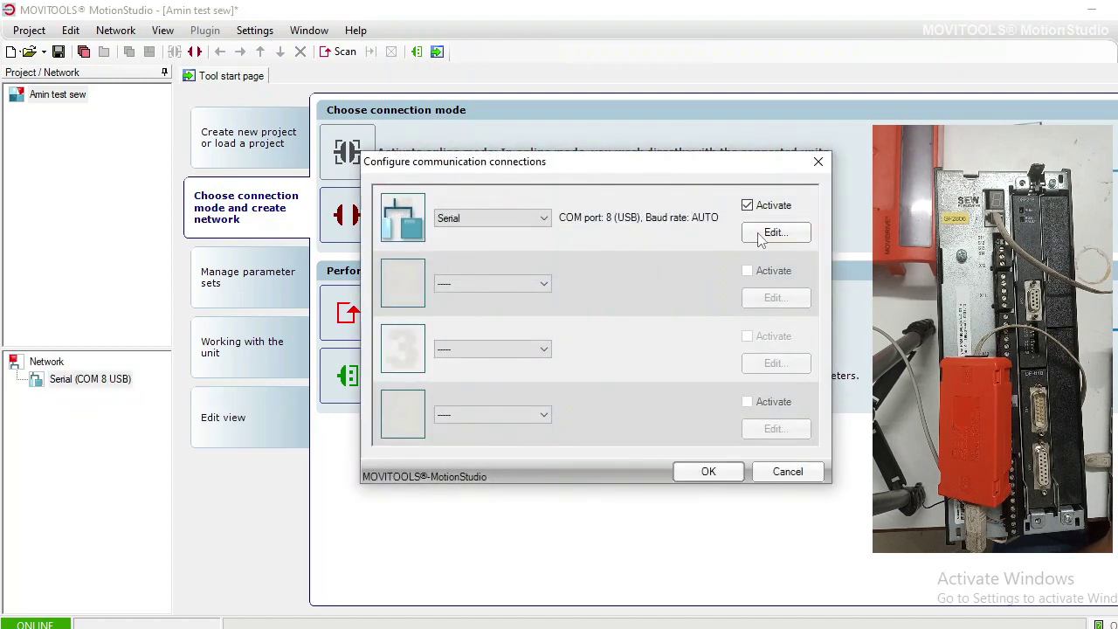
{"action": "left_click", "coordinate": [534, 220]}
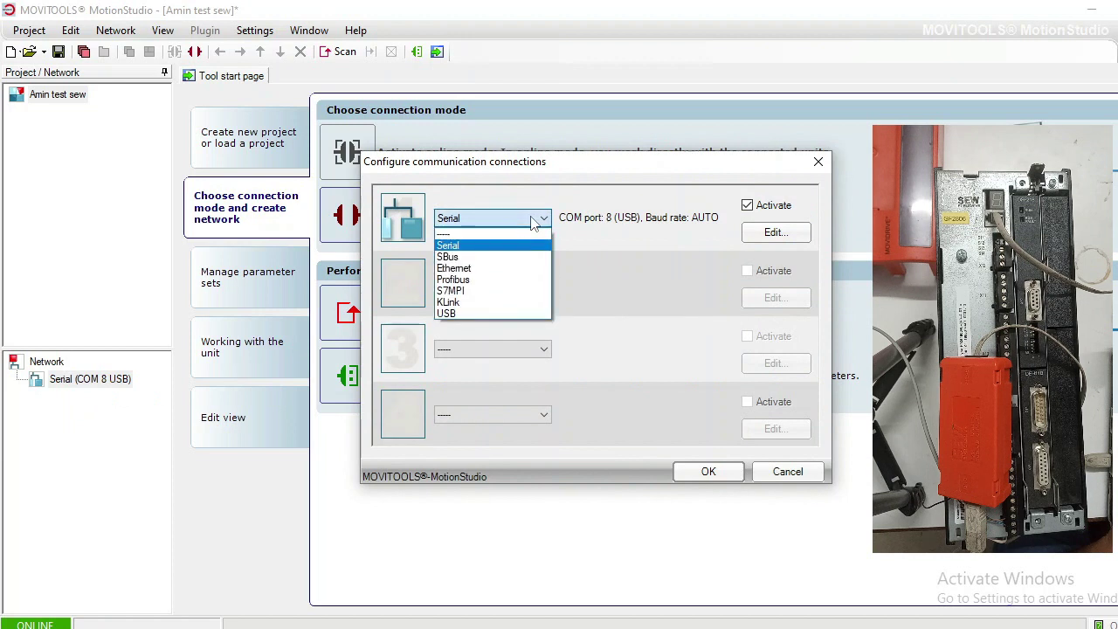
{"action": "left_click", "coordinate": [534, 220]}
{"action": "left_click", "coordinate": [776, 231]}
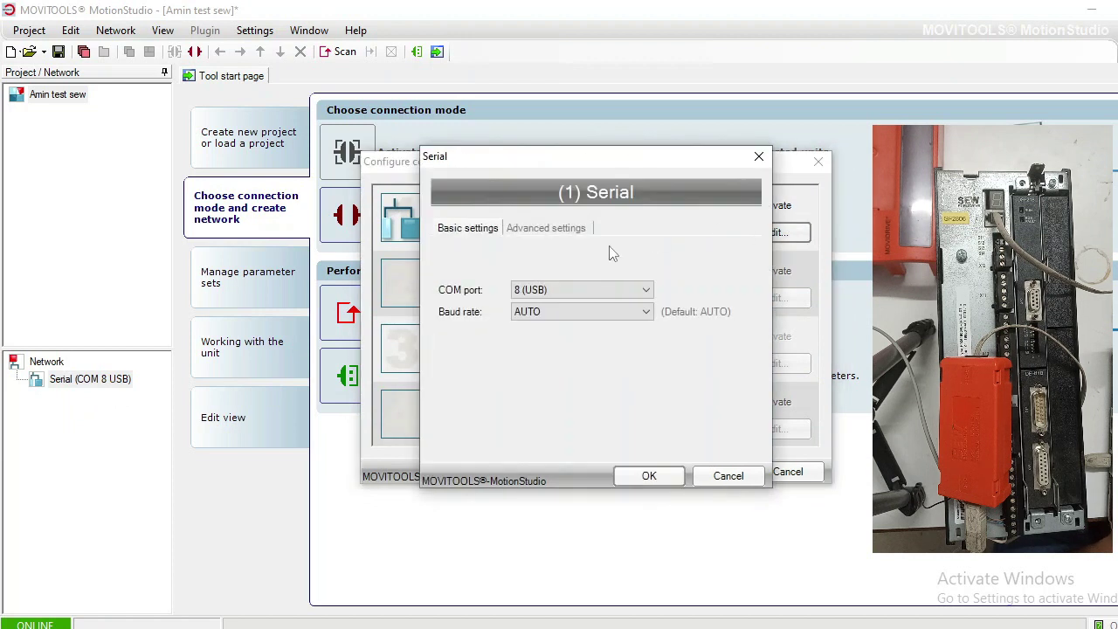
{"action": "left_click", "coordinate": [587, 293]}
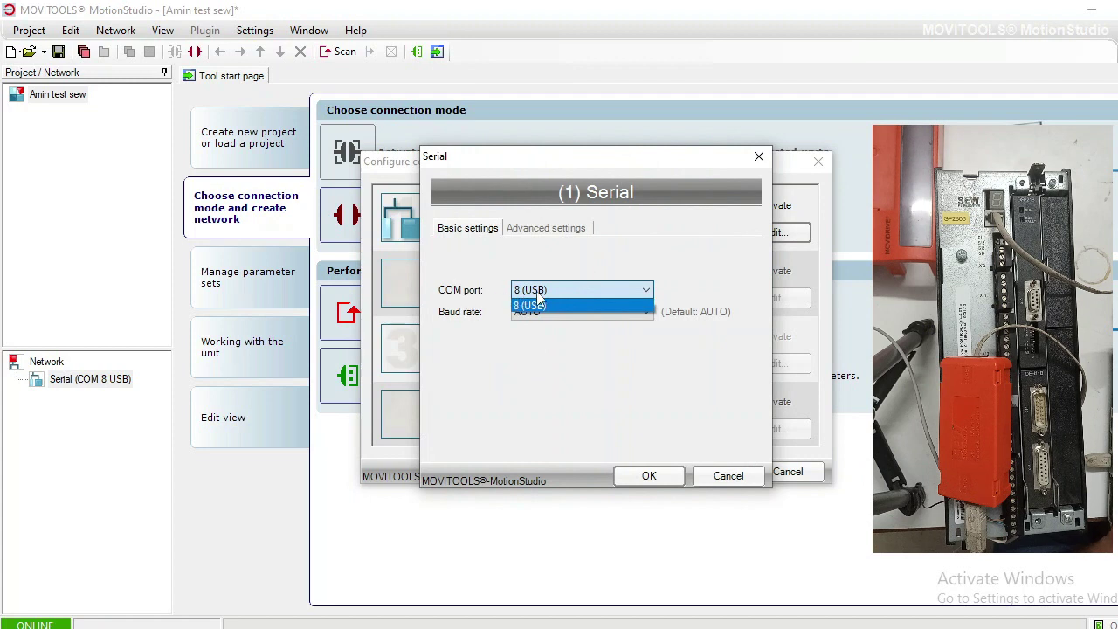
{"action": "left_click", "coordinate": [667, 260]}
{"action": "left_click", "coordinate": [554, 313]}
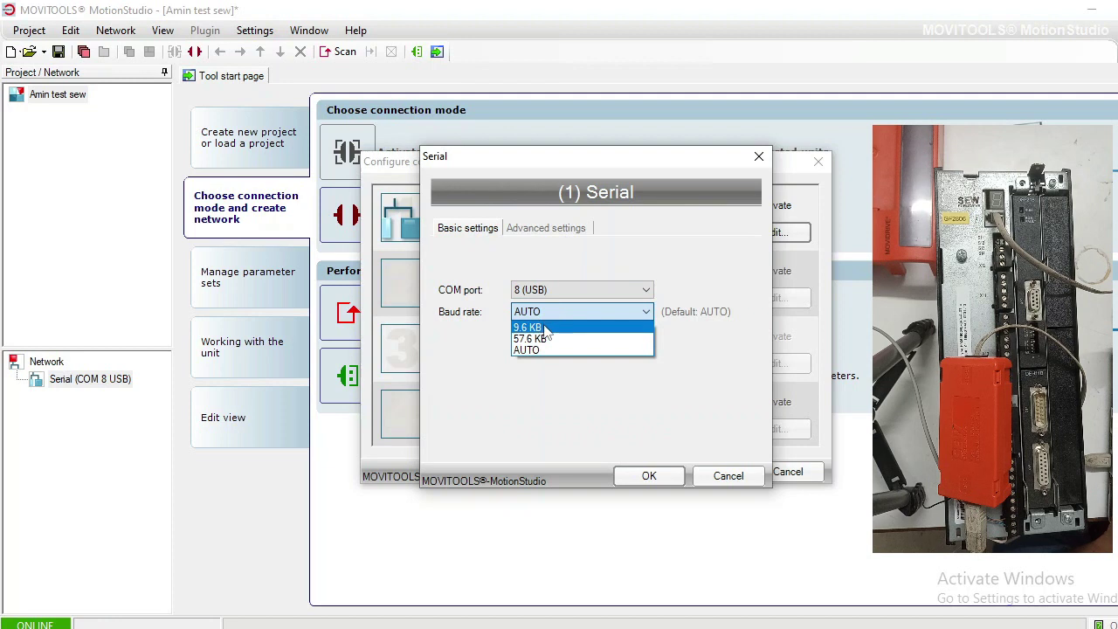
{"action": "left_click", "coordinate": [566, 350]}
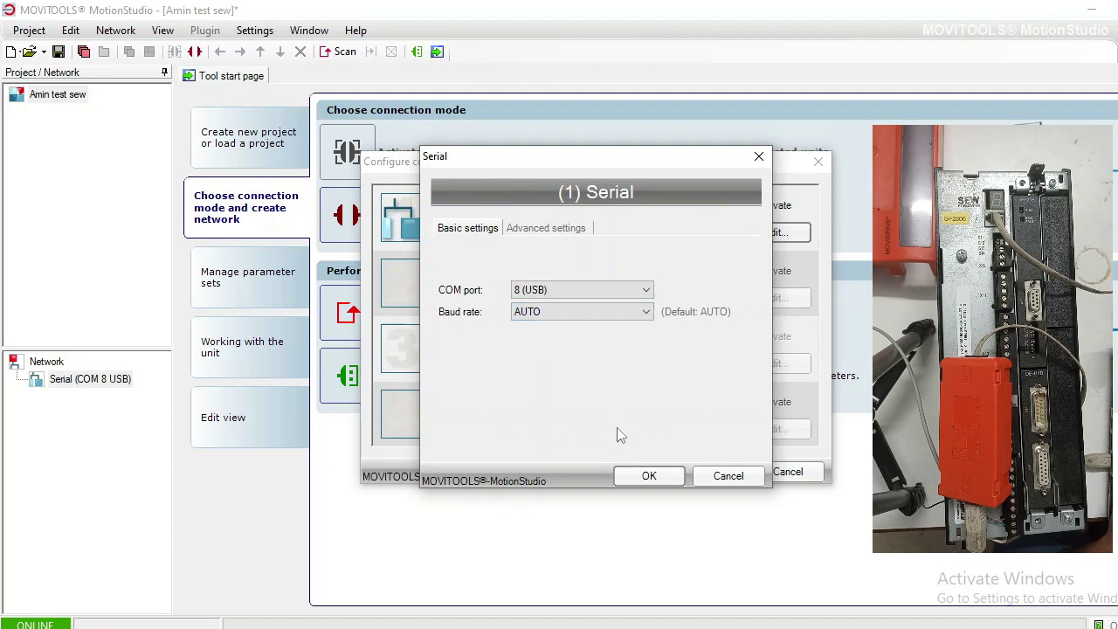
{"action": "left_click", "coordinate": [550, 228]}
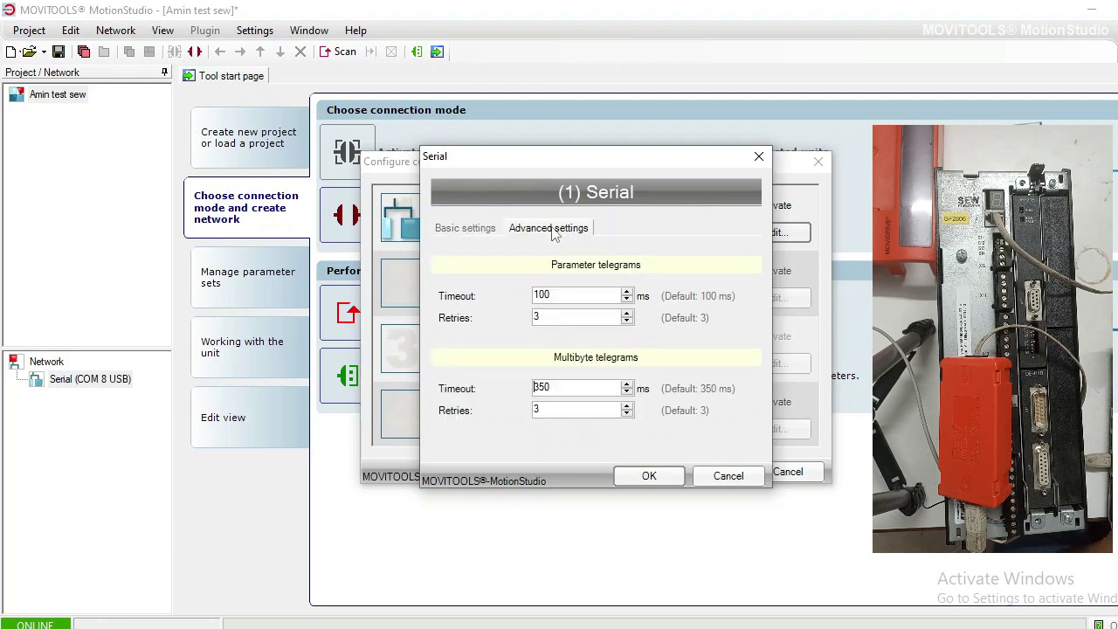
{"action": "left_click", "coordinate": [649, 476]}
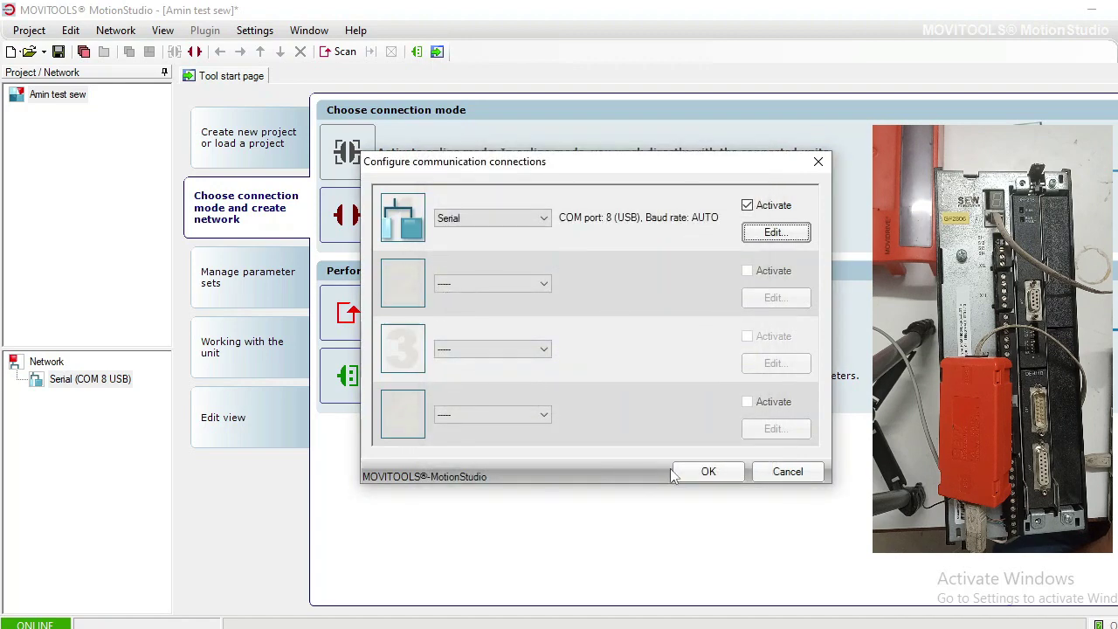
{"action": "left_click", "coordinate": [707, 472]}
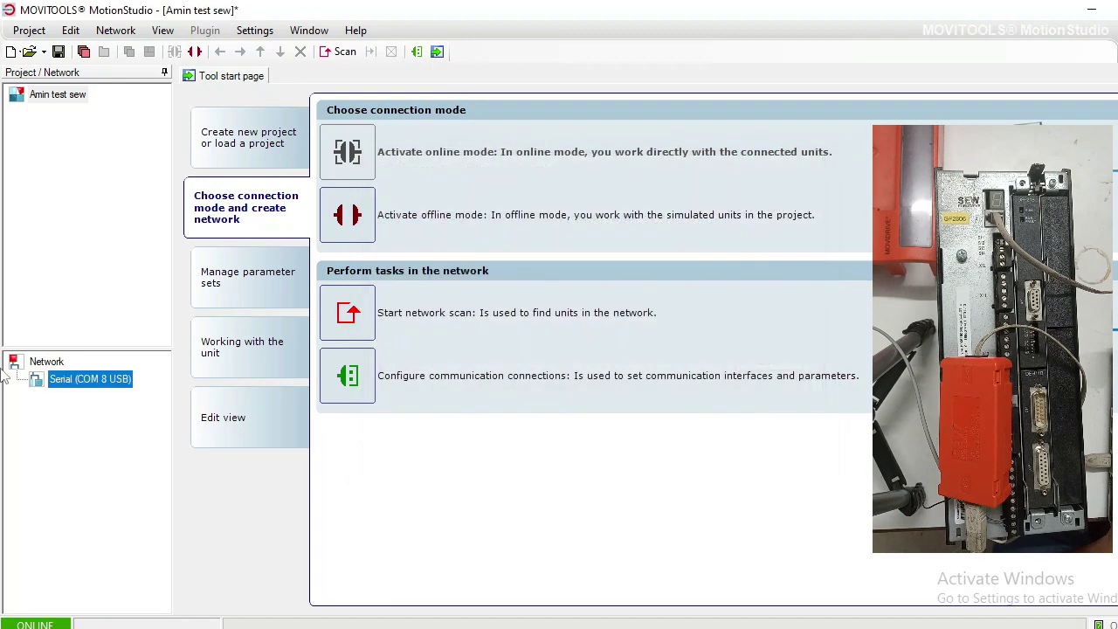
Scan the Serial (COM 8 USB) connection for units, and repeat the scan on the same connection.
{"action": "right_click", "coordinate": [90, 385]}
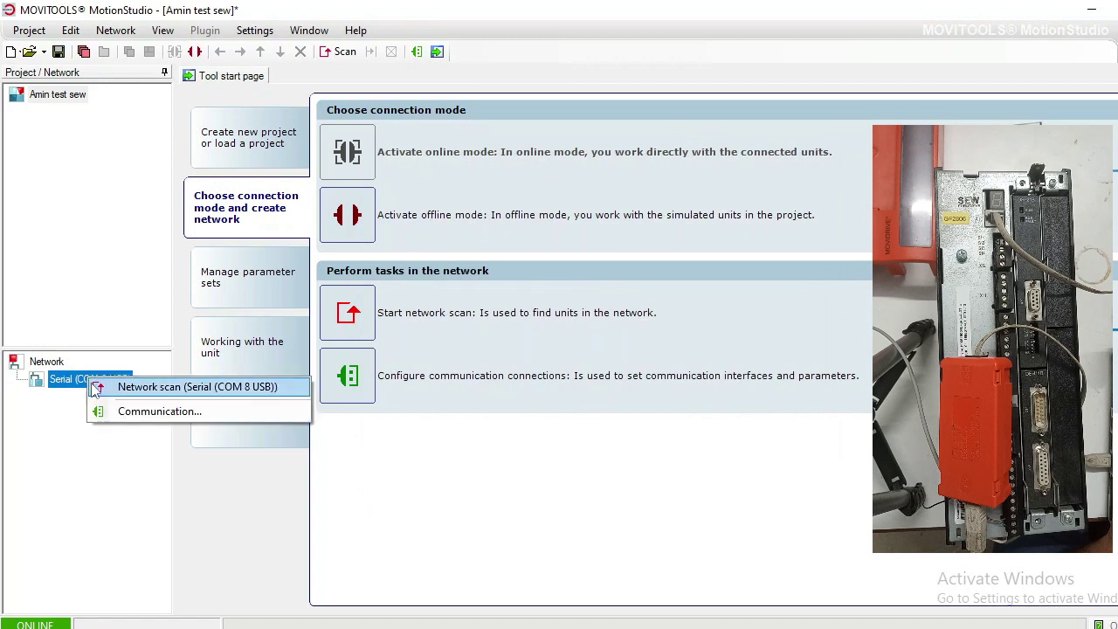
{"action": "left_click", "coordinate": [99, 387]}
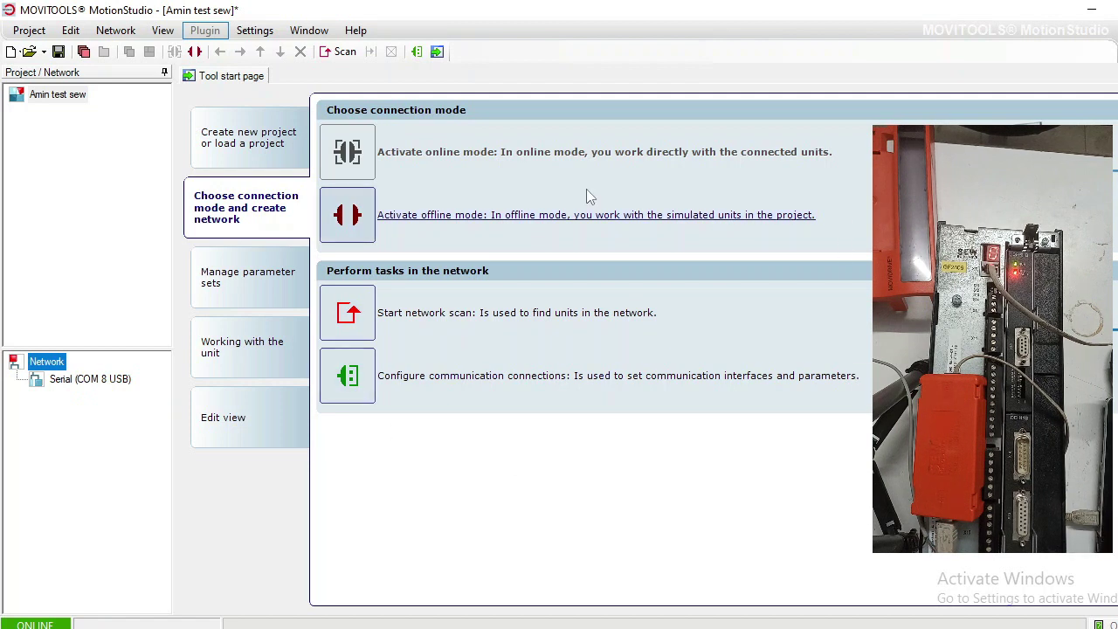
{"action": "left_click", "coordinate": [63, 383]}
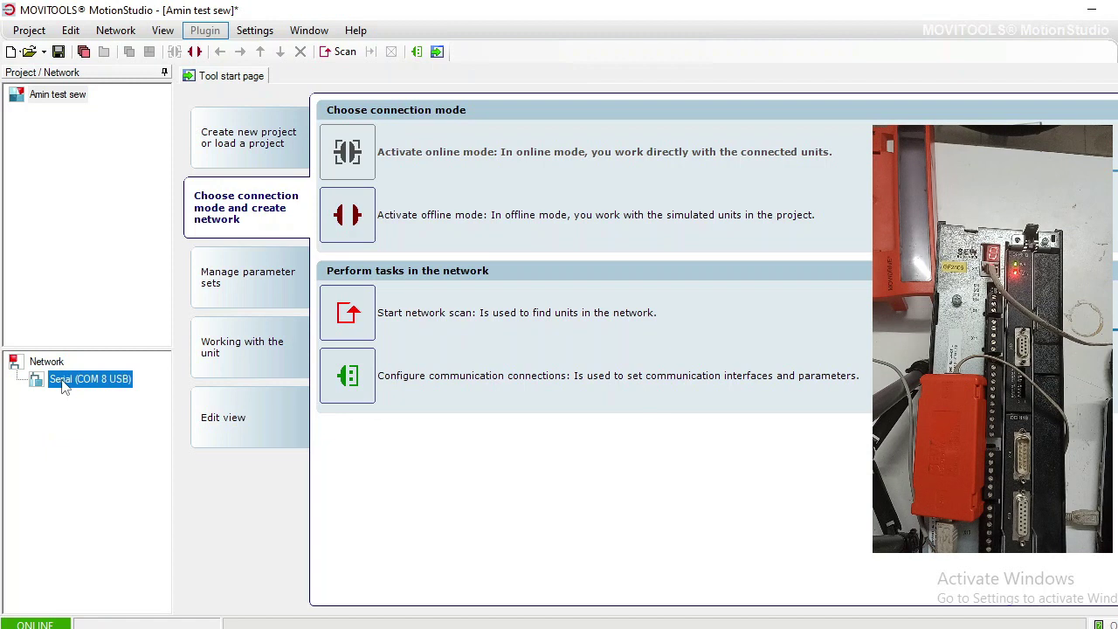
{"action": "right_click", "coordinate": [63, 382]}
{"action": "left_click", "coordinate": [84, 390]}
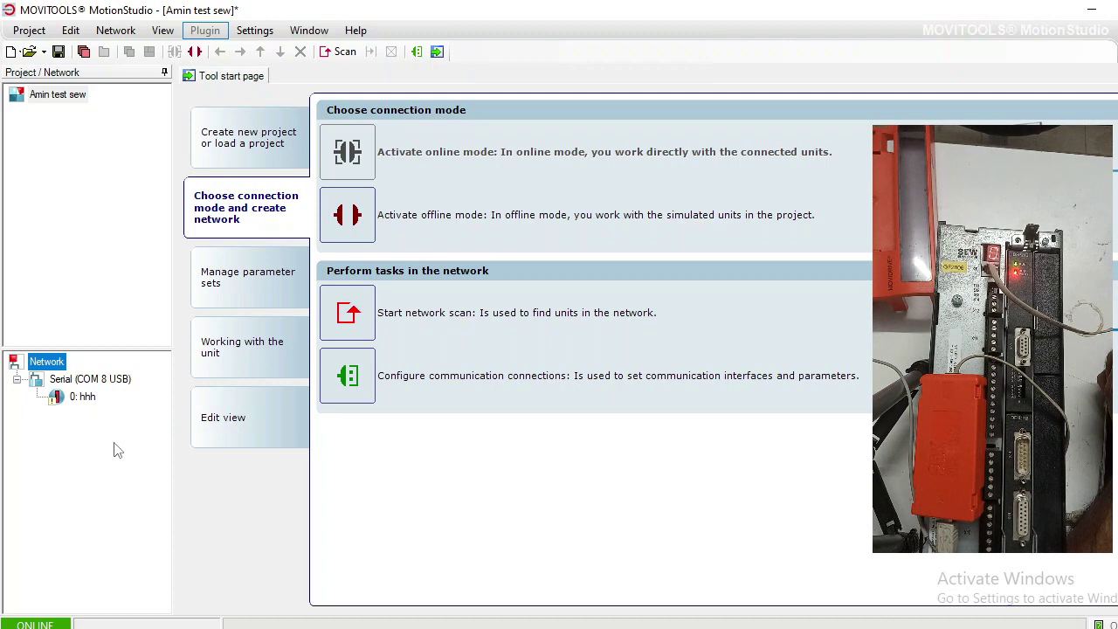
Select unit 0: hhh under the serial connection and look through its details, commands and the tools for working with the unit.
{"action": "mouse_move", "coordinate": [84, 410]}
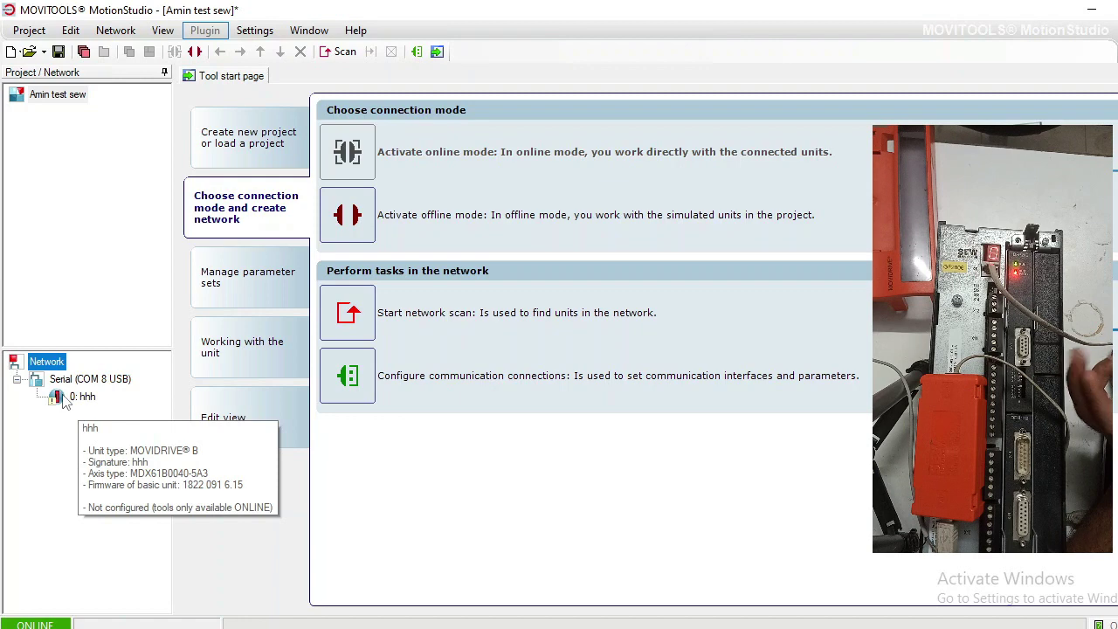
{"action": "left_click", "coordinate": [64, 400]}
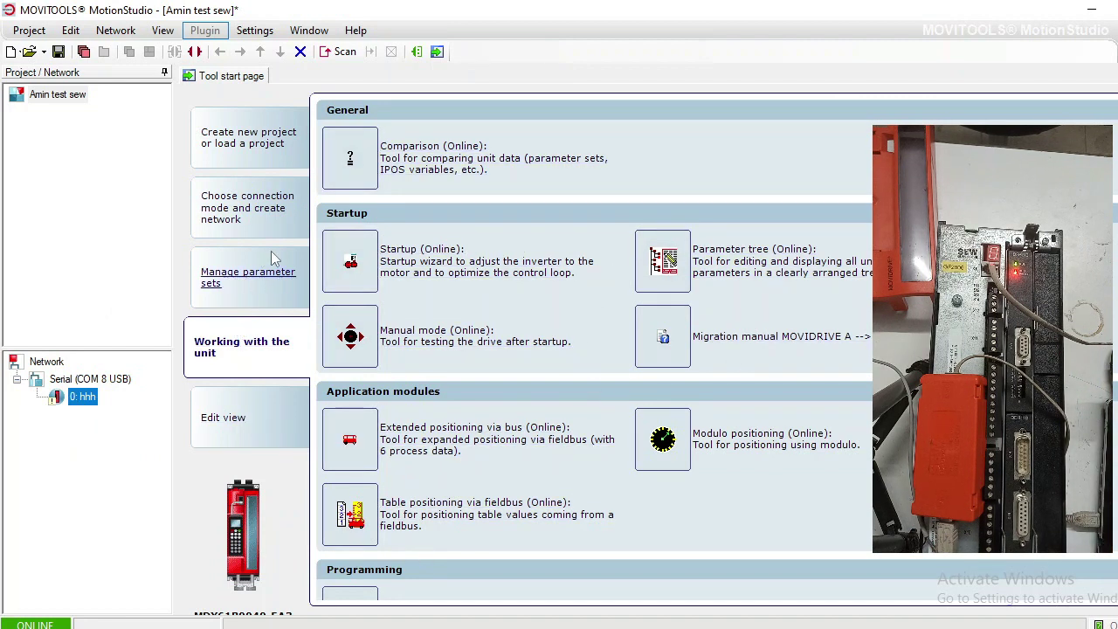
{"action": "right_click", "coordinate": [79, 398]}
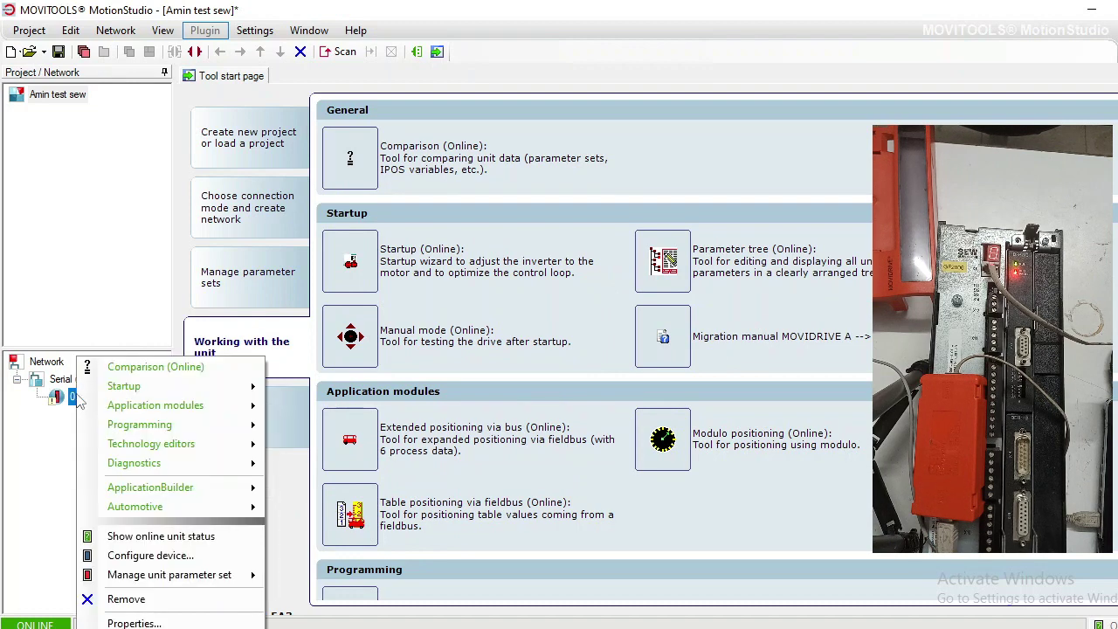
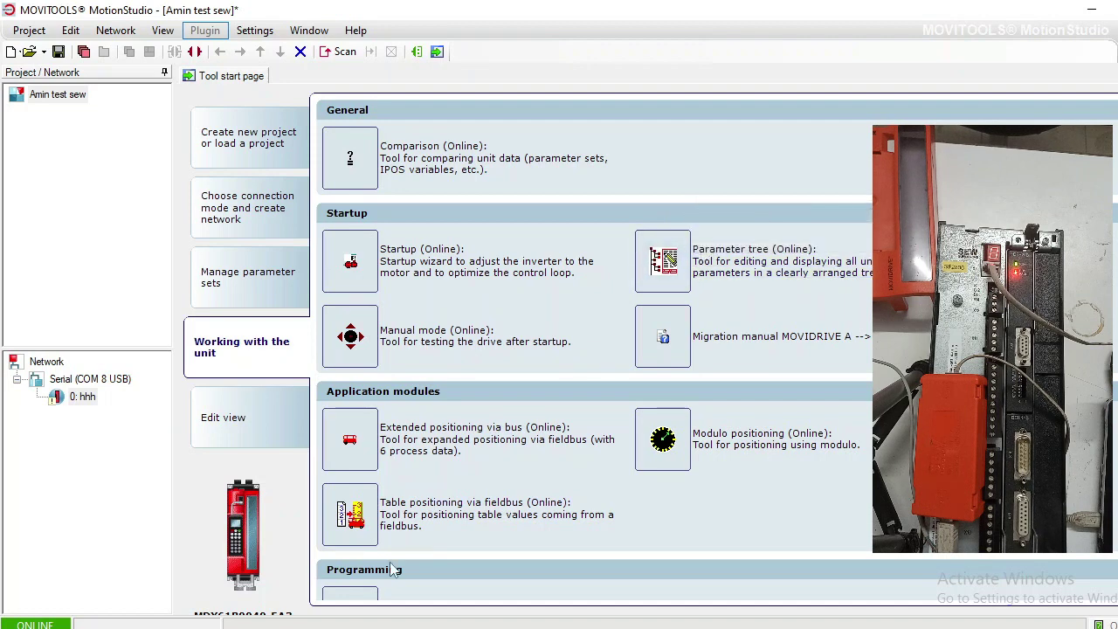
{"action": "scroll", "coordinate": [542, 454], "scroll_direction": "down", "scroll_amount": 1}
{"action": "scroll", "coordinate": [541, 450], "scroll_direction": "down", "scroll_amount": 10}
{"action": "scroll", "coordinate": [541, 450], "scroll_direction": "up", "scroll_amount": 8}
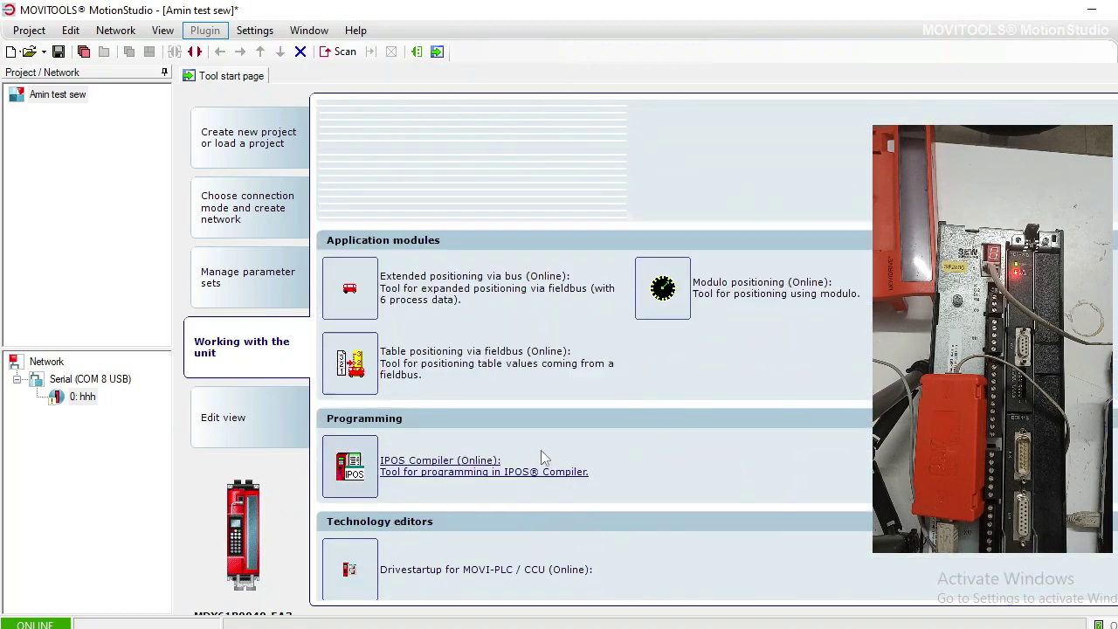
{"action": "scroll", "coordinate": [541, 450], "scroll_direction": "down", "scroll_amount": 3}
{"action": "scroll", "coordinate": [536, 454], "scroll_direction": "up", "scroll_amount": 2}
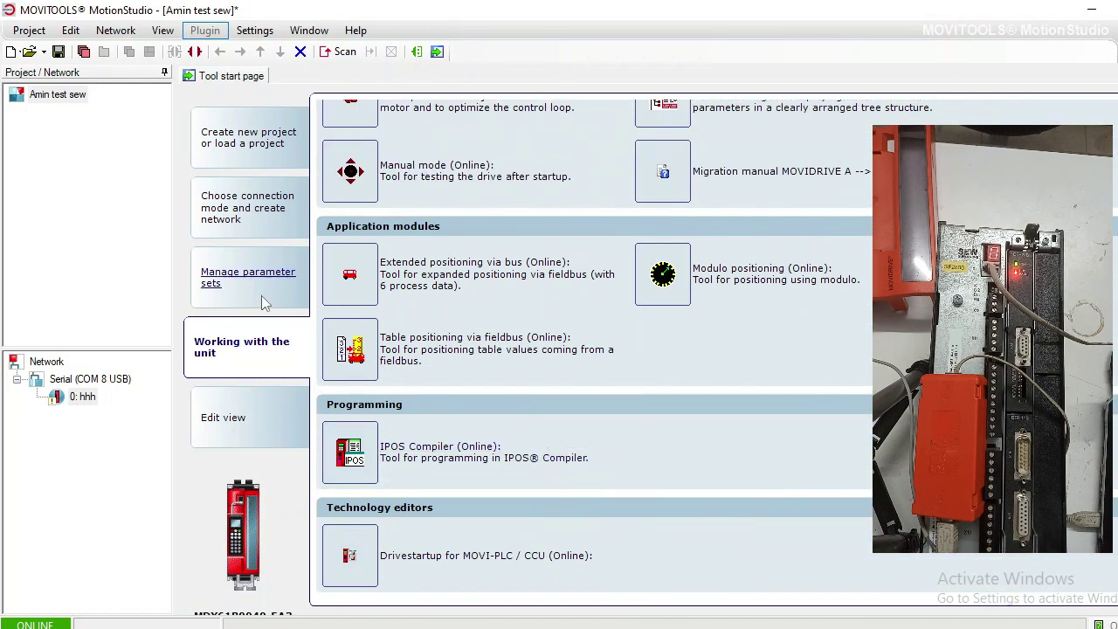
Examine the parameter set management functions, including the download and upload options for loading parameter sets to or from the unit.
{"action": "left_click", "coordinate": [238, 274]}
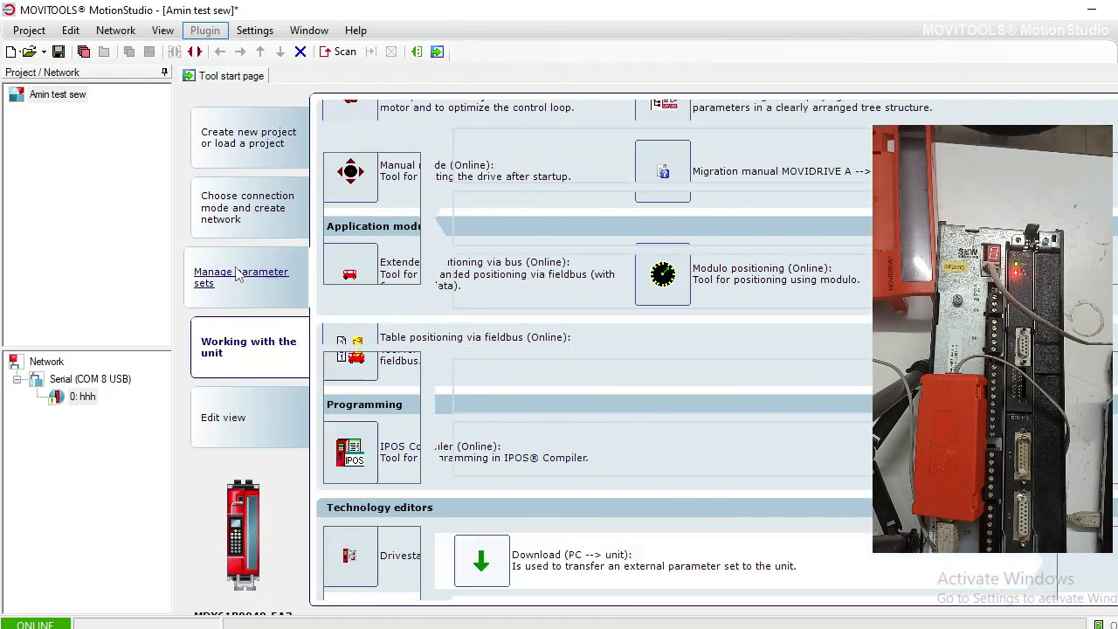
{"action": "scroll", "coordinate": [601, 423], "scroll_direction": "down", "scroll_amount": 3}
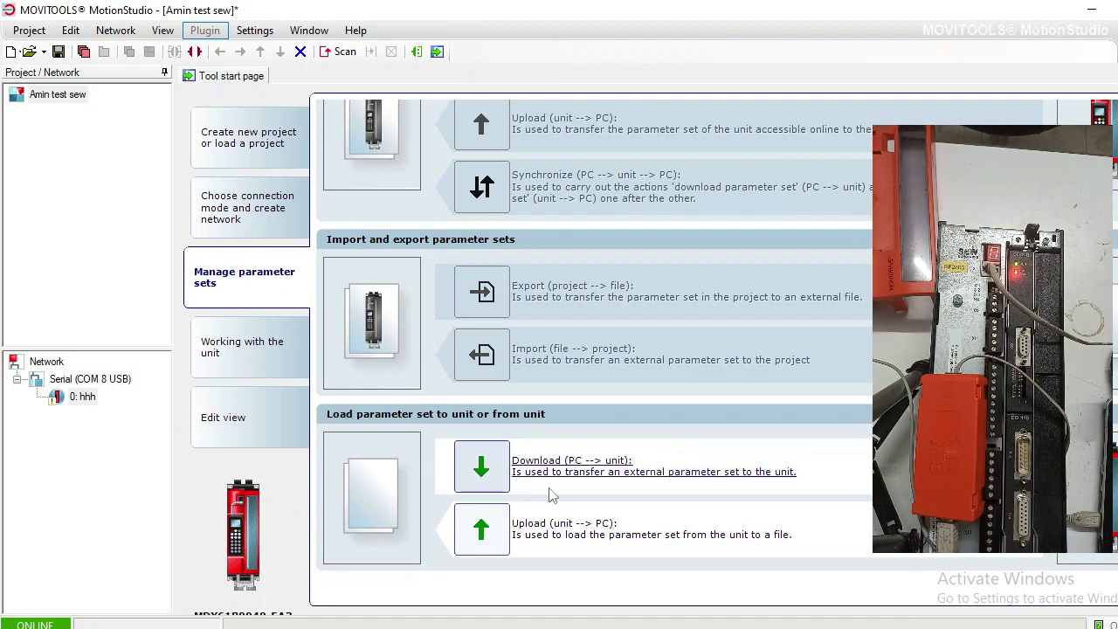
{"action": "left_click", "coordinate": [481, 467]}
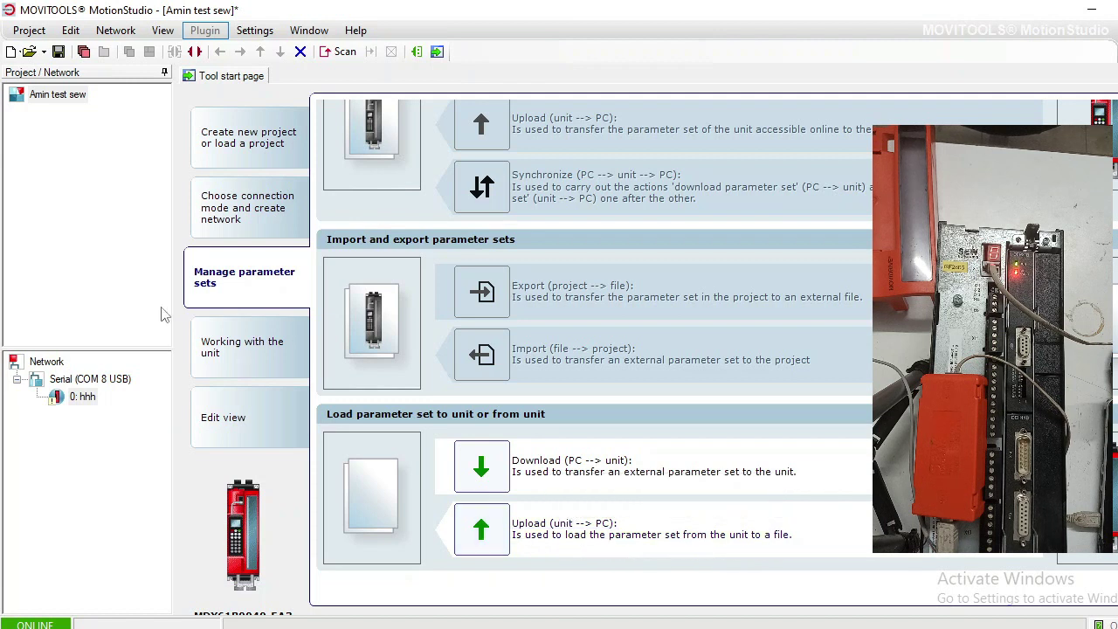
Start an upload of the parameter set from unit 0: hhh to the PC.
{"action": "left_click", "coordinate": [84, 397]}
{"action": "right_click", "coordinate": [88, 400]}
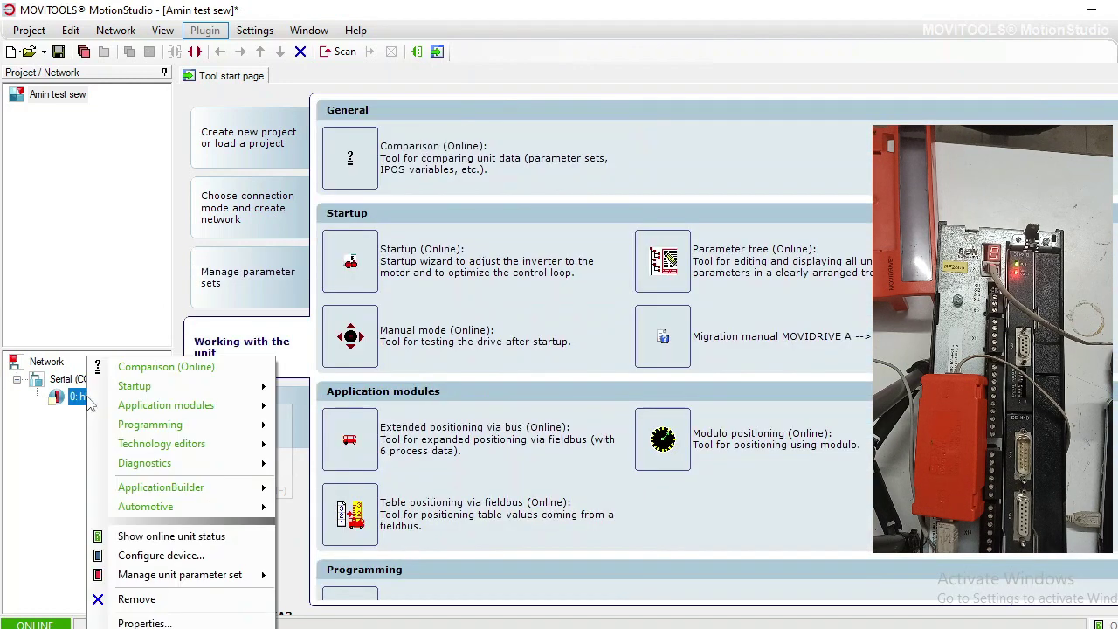
{"action": "mouse_move", "coordinate": [229, 582]}
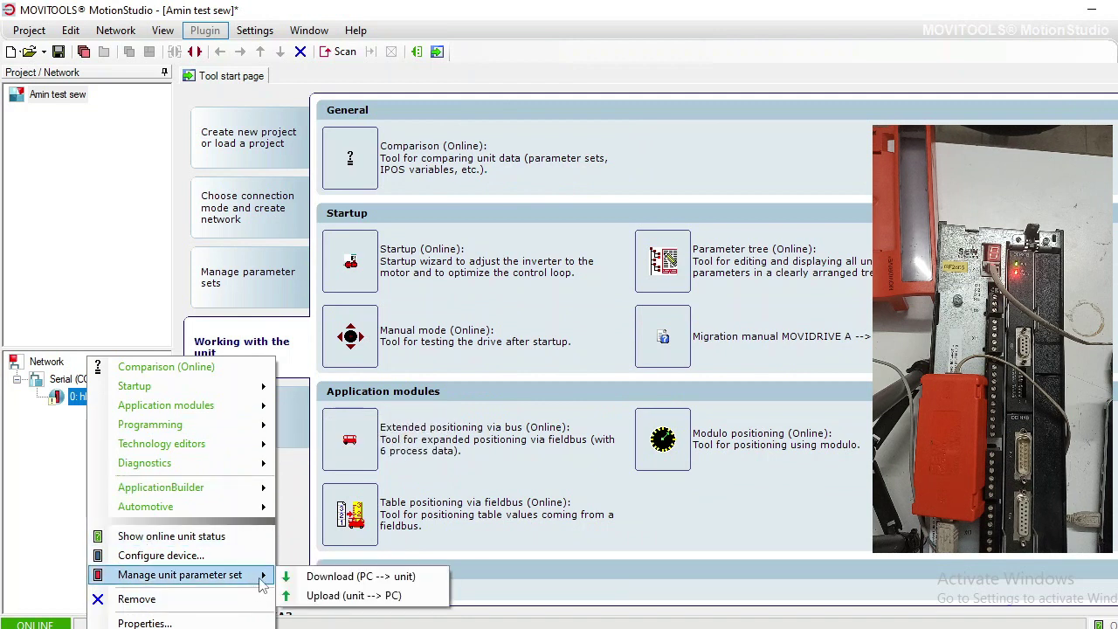
{"action": "left_click", "coordinate": [355, 596]}
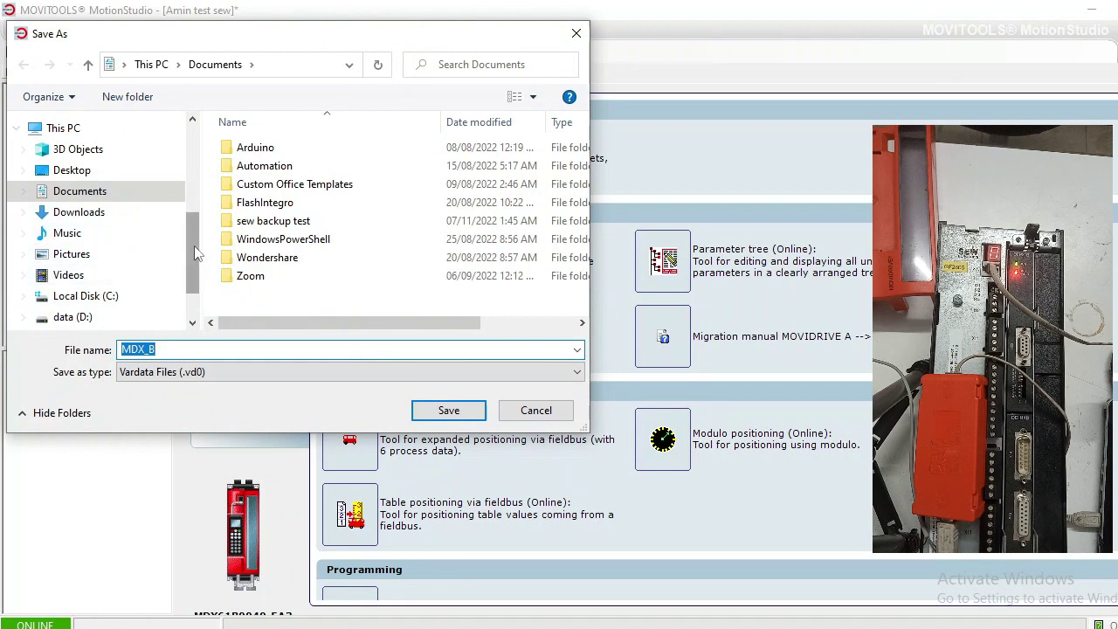
Choose the test project's folder inside the SEW backup folder on data (E:) as the save location.
{"action": "scroll", "coordinate": [193, 245], "scroll_direction": "down", "scroll_amount": 2}
{"action": "left_click", "coordinate": [75, 270]}
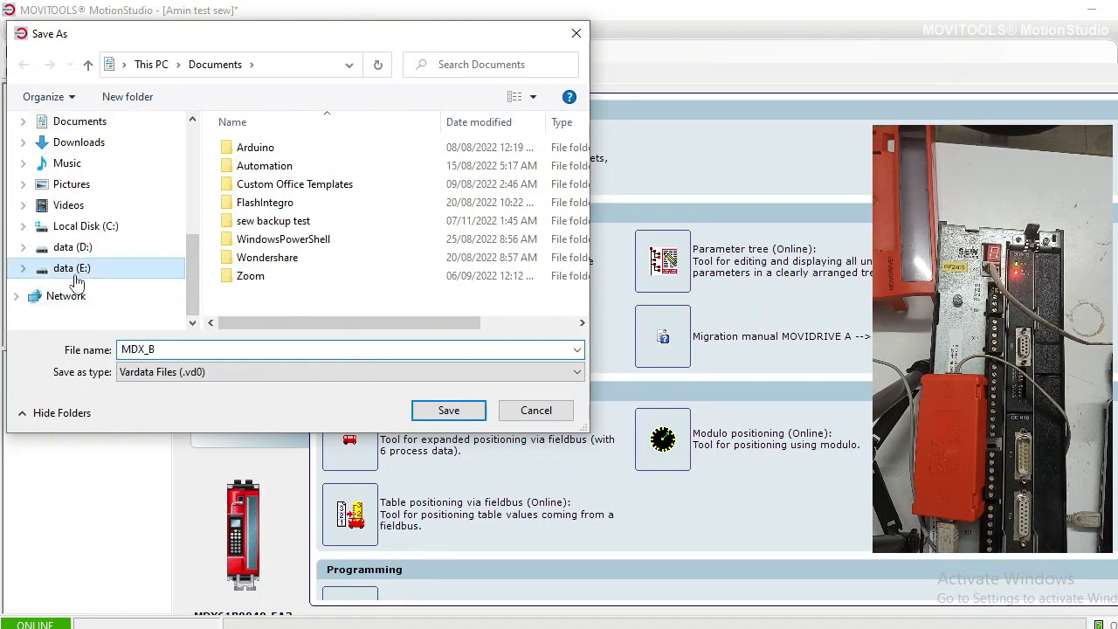
{"action": "left_click", "coordinate": [311, 246]}
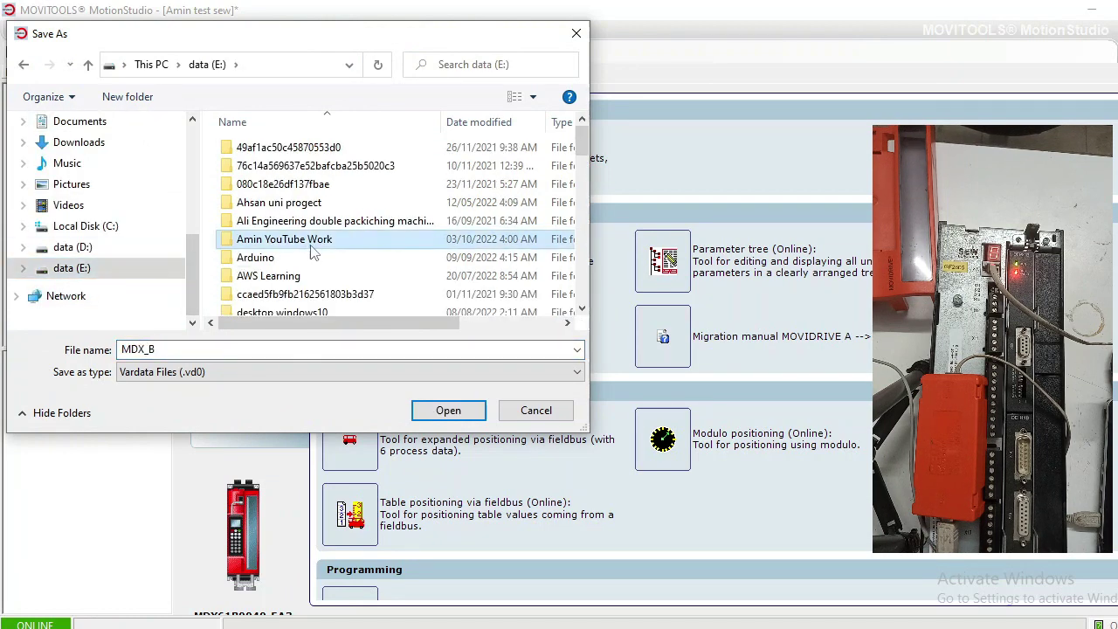
{"action": "scroll", "coordinate": [314, 251], "scroll_direction": "down", "scroll_amount": 15}
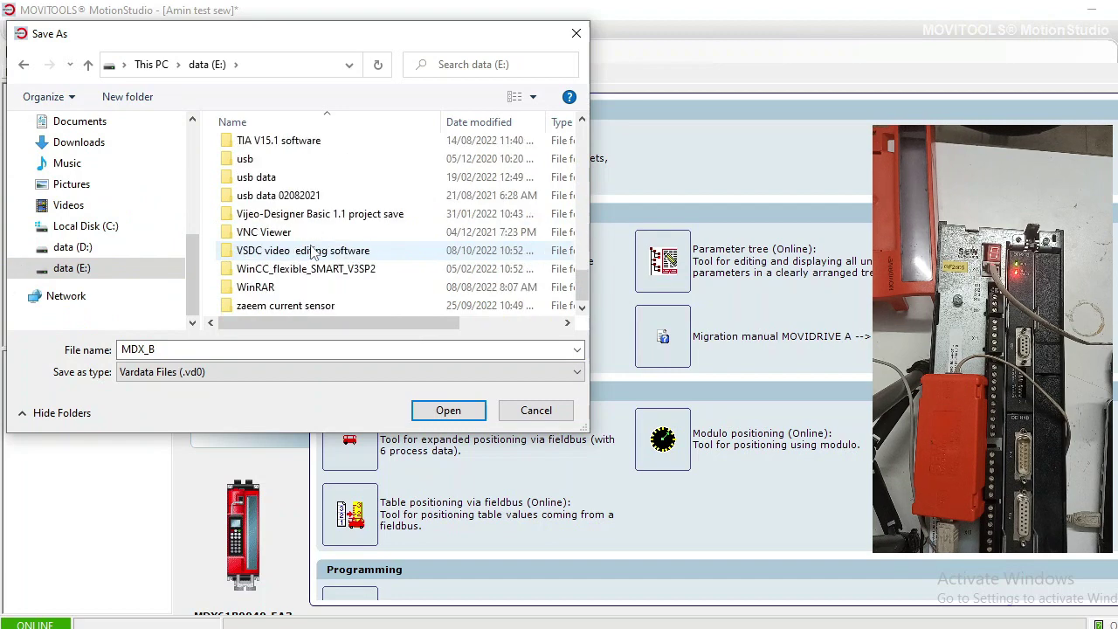
{"action": "scroll", "coordinate": [314, 251], "scroll_direction": "up", "scroll_amount": 5}
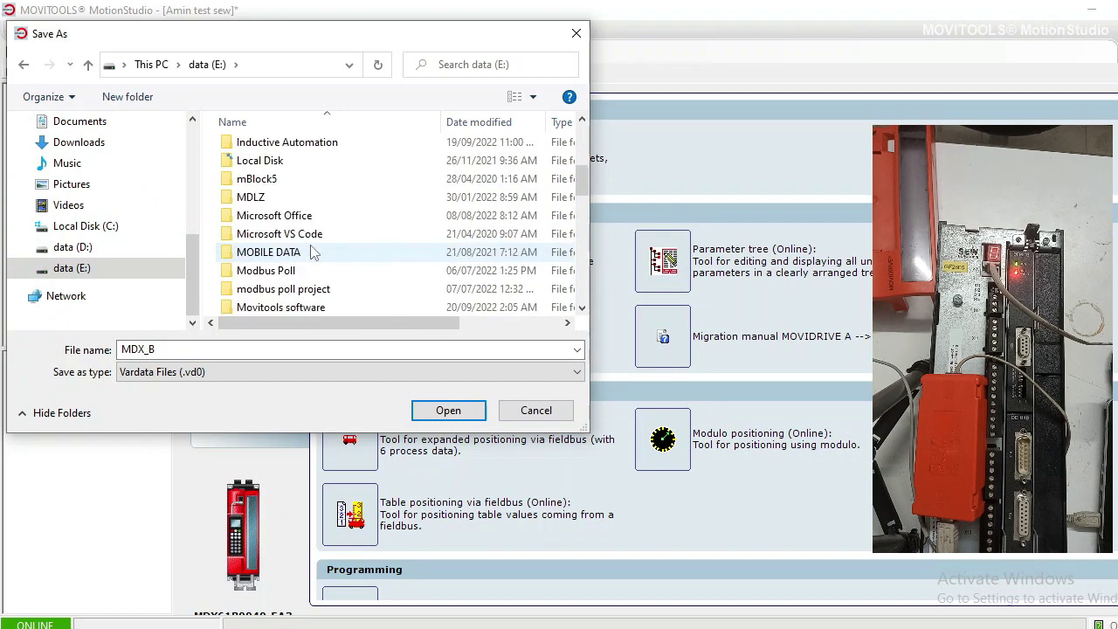
{"action": "scroll", "coordinate": [315, 253], "scroll_direction": "down", "scroll_amount": 4}
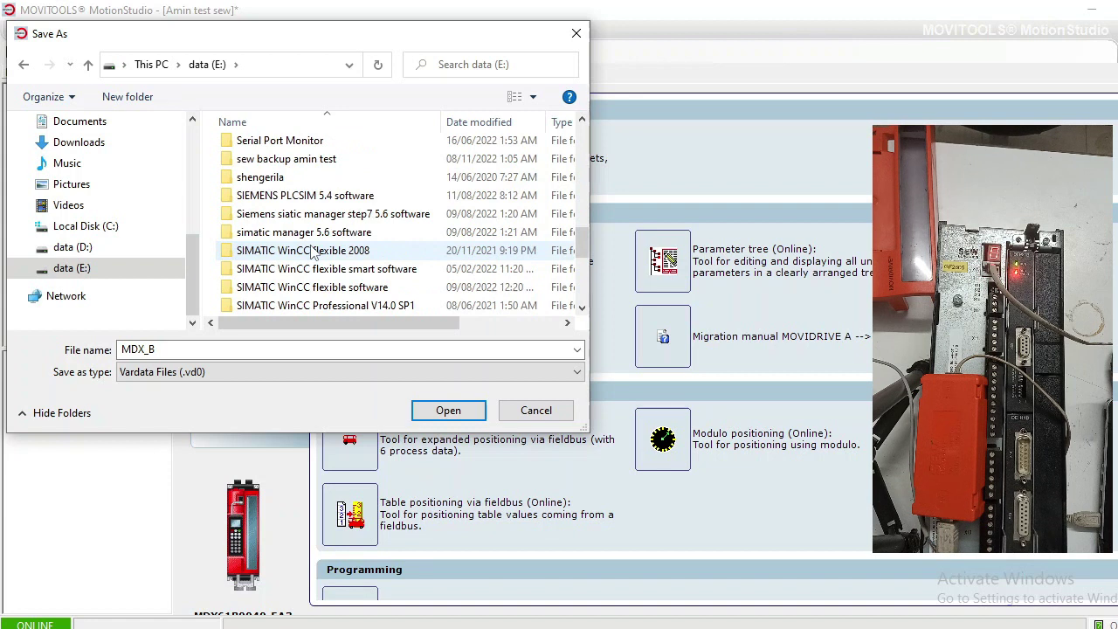
{"action": "double_click", "coordinate": [276, 159]}
{"action": "double_click", "coordinate": [264, 150]}
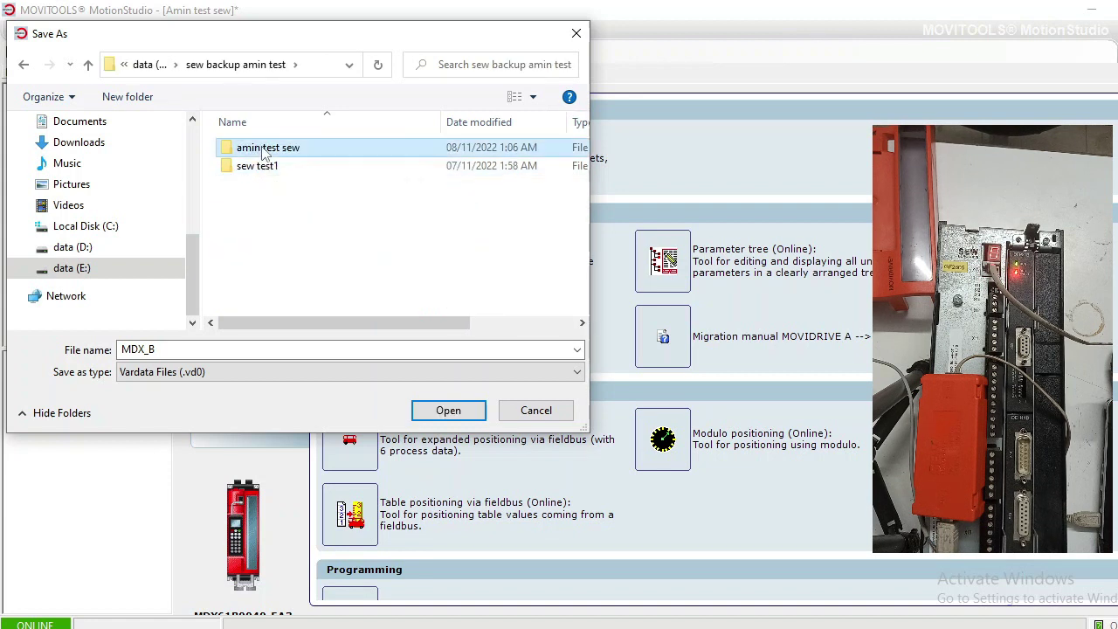
{"action": "double_click", "coordinate": [264, 150]}
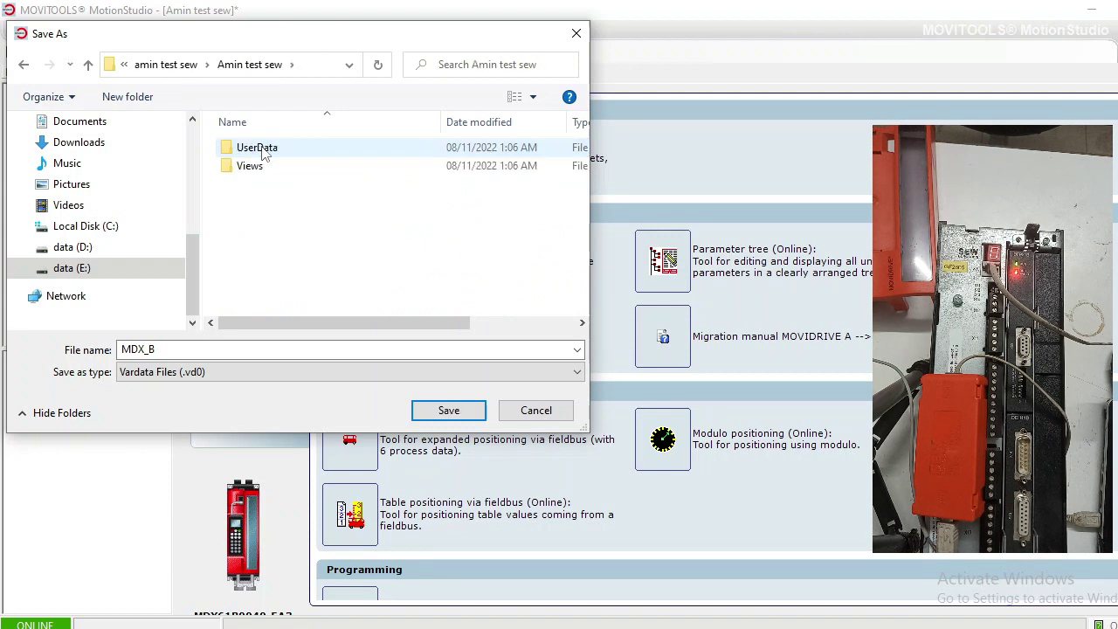
Save the unit's parameter set as a Vardata file named gf2806 test and close the upload dialog.
{"action": "double_click", "coordinate": [122, 350]}
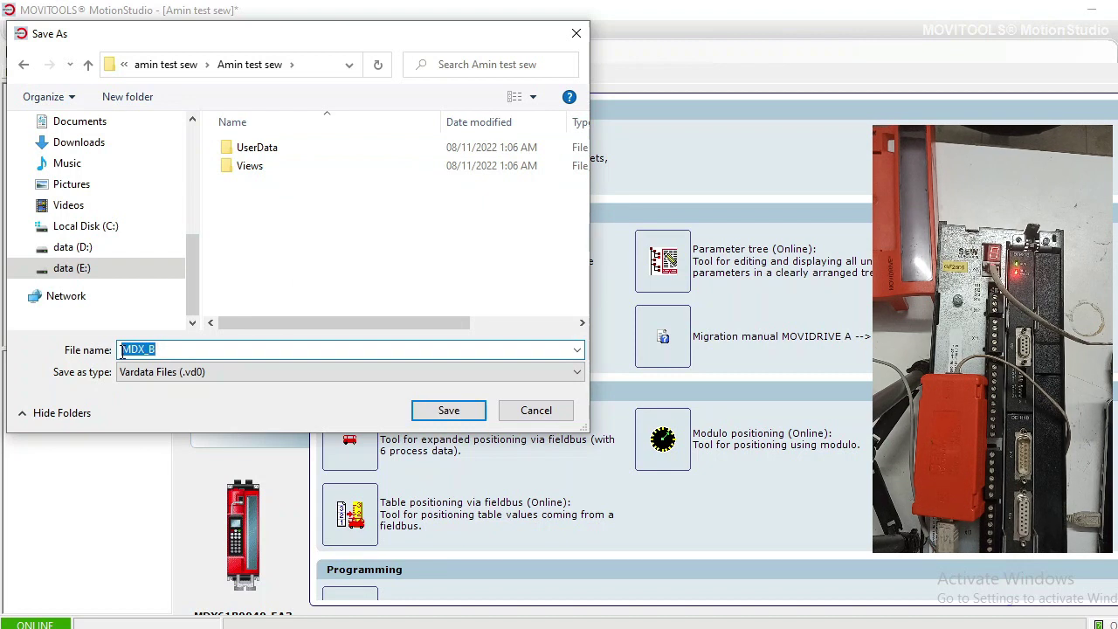
{"action": "type", "text": "gf2806 test"}
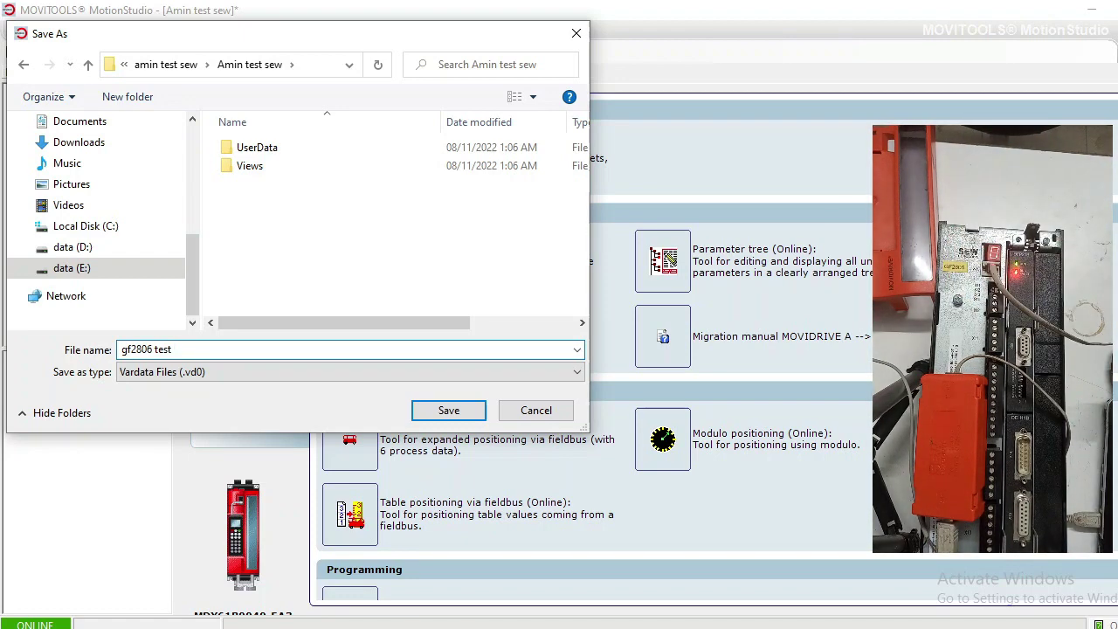
{"action": "left_click", "coordinate": [448, 411]}
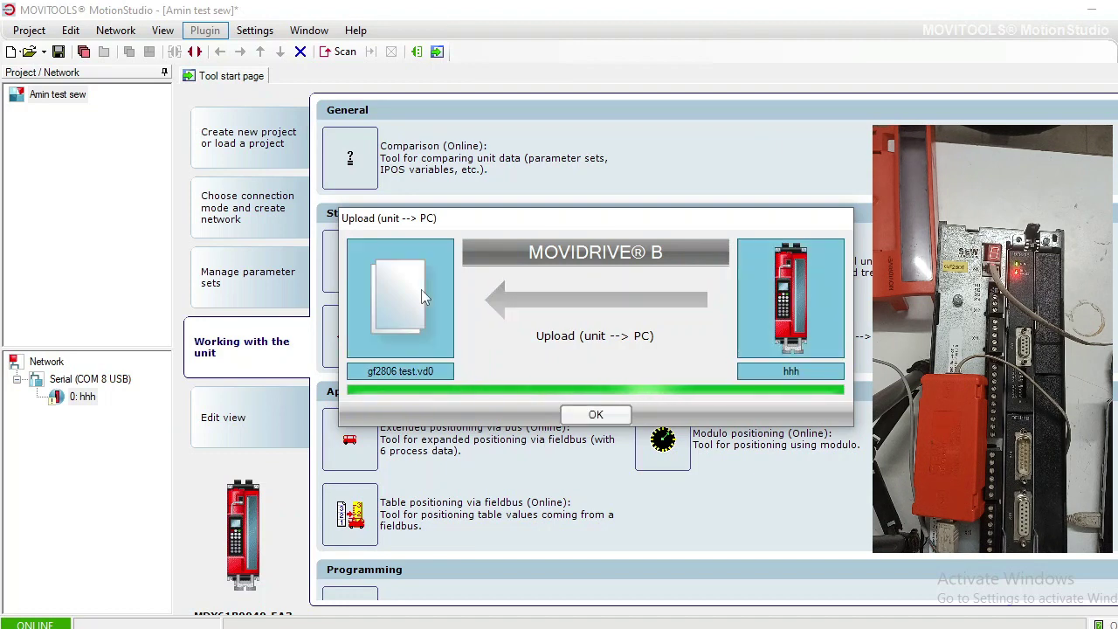
{"action": "left_click", "coordinate": [587, 415]}
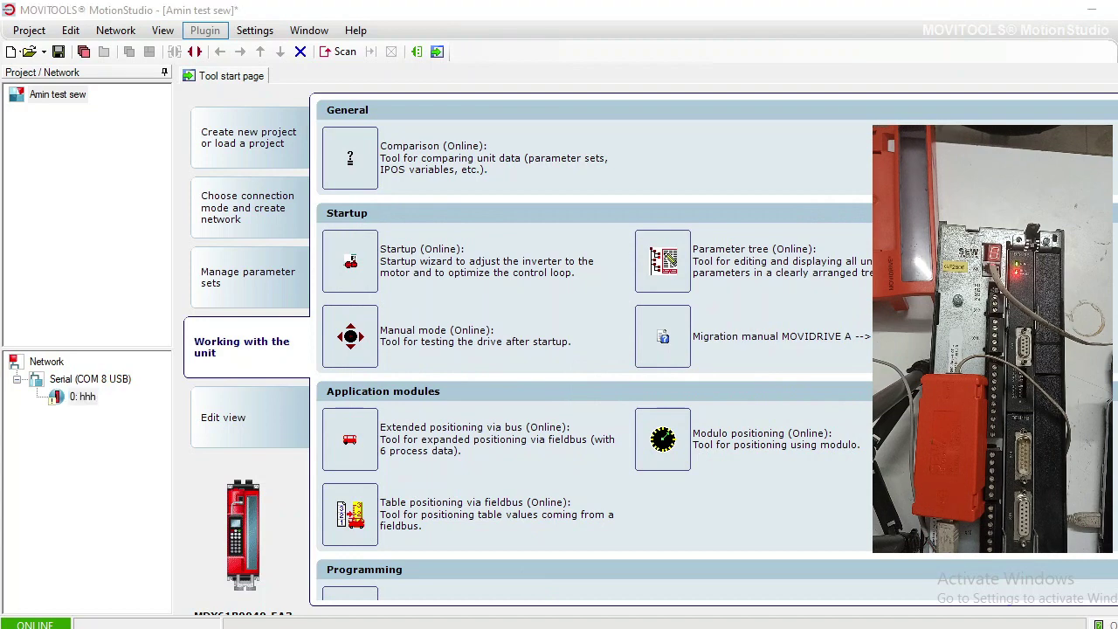
Switch to File Explorer and open the test project's folder inside the SEW backup folder on data (E:).
{"action": "left_click", "coordinate": [387, 341]}
{"action": "key", "text": "super+e"}
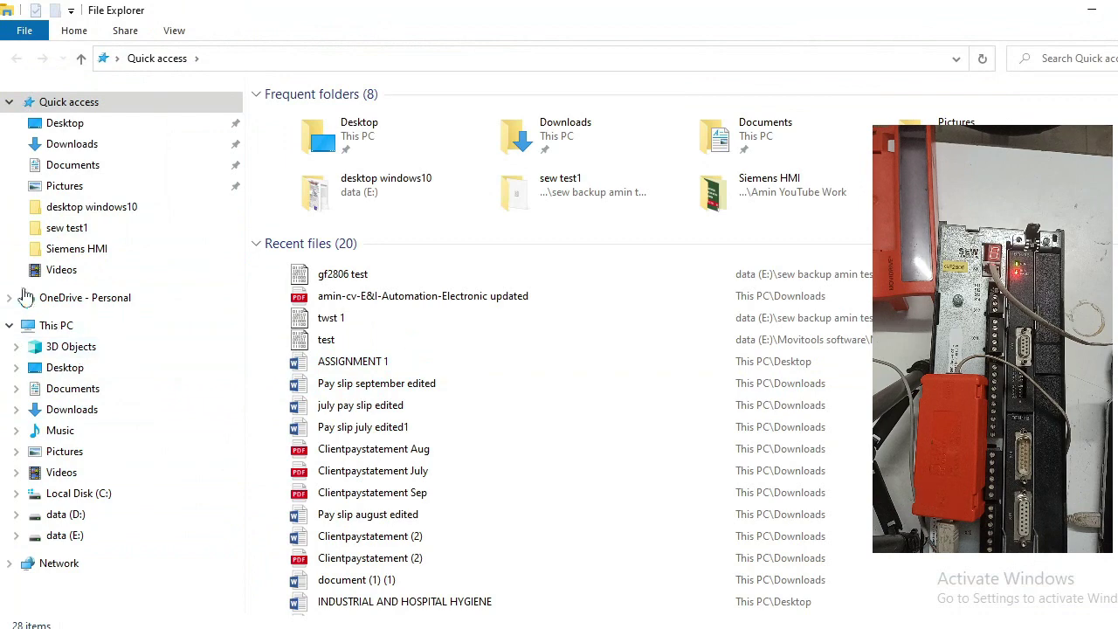
{"action": "left_click", "coordinate": [18, 535]}
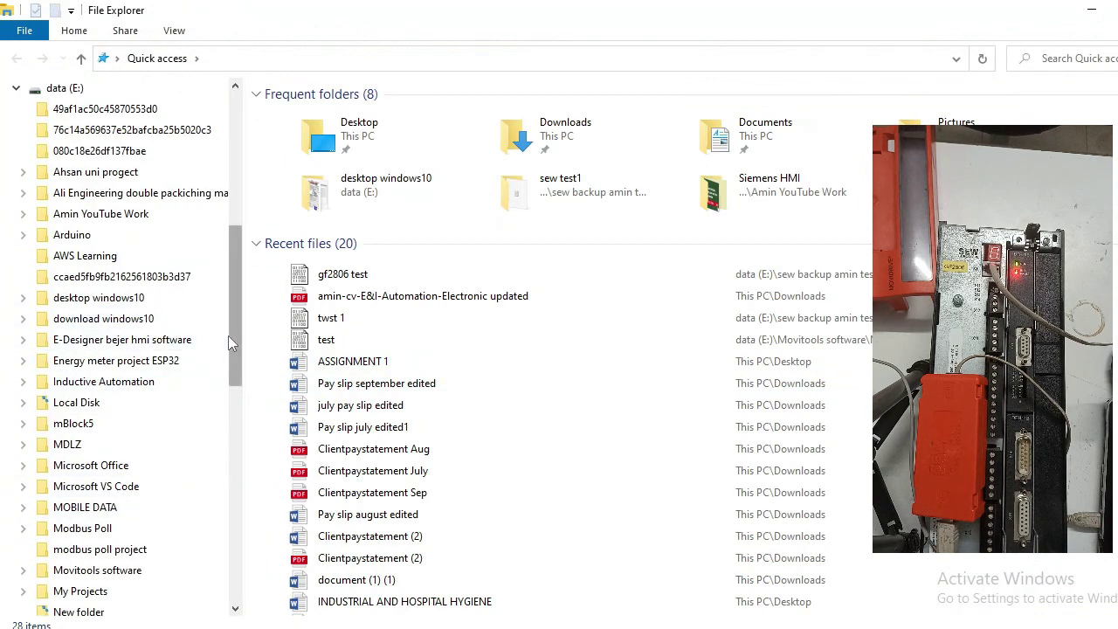
{"action": "left_click_drag", "start_coordinate": [234, 341], "coordinate": [229, 443]}
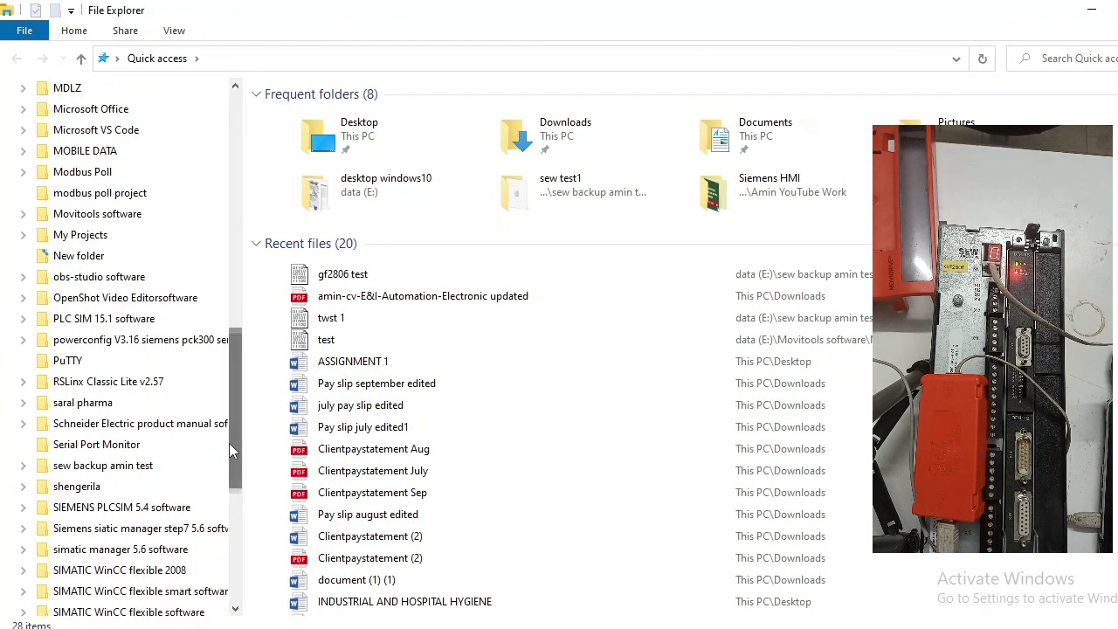
{"action": "left_click", "coordinate": [121, 467]}
{"action": "double_click", "coordinate": [370, 125]}
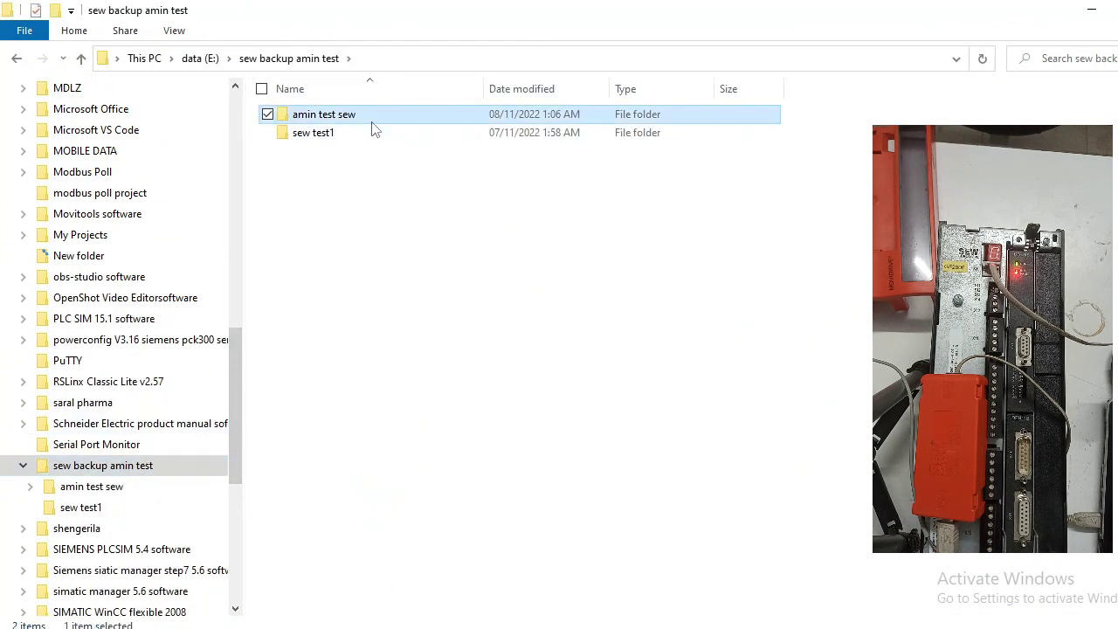
{"action": "double_click", "coordinate": [371, 125]}
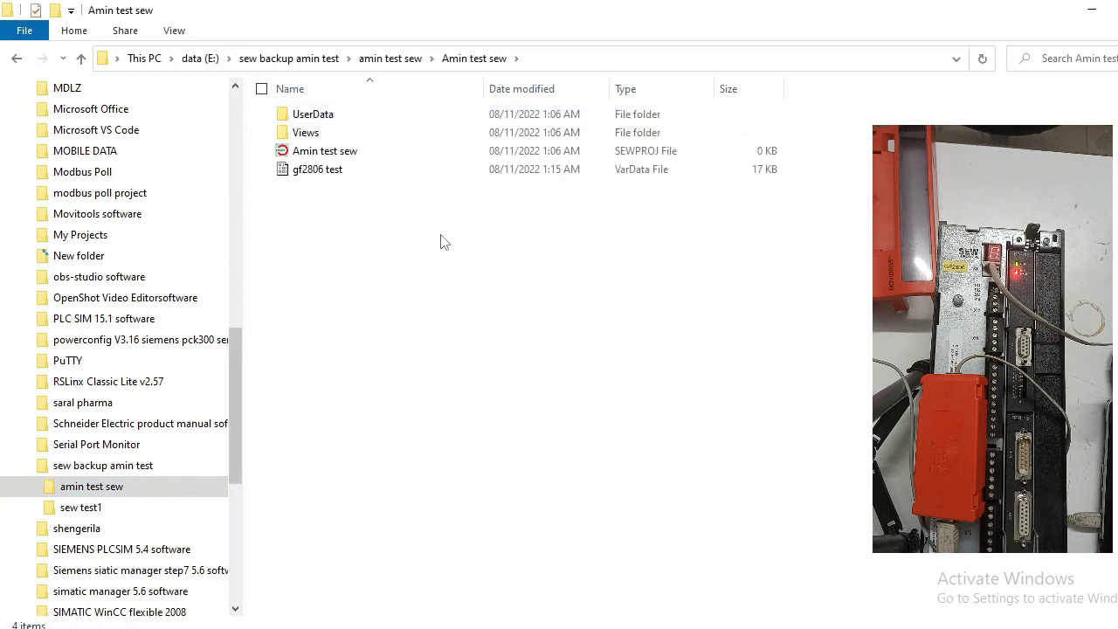
Check the gf2806 test file, open the SEWPROJ project file beside it, and return to File Explorer.
{"action": "left_click", "coordinate": [352, 179]}
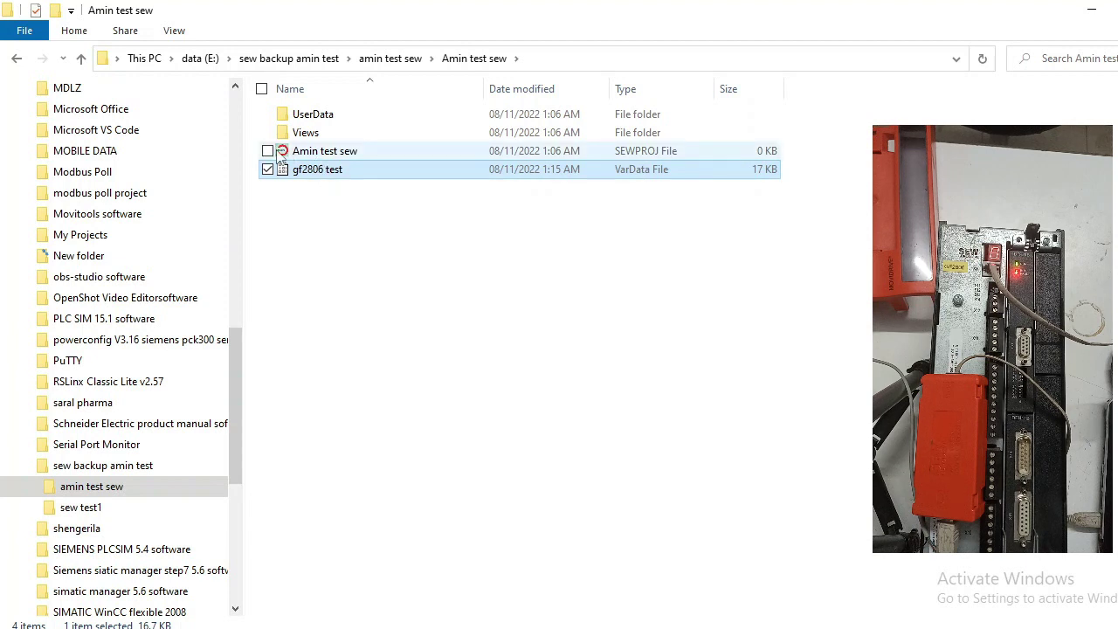
{"action": "double_click", "coordinate": [357, 154]}
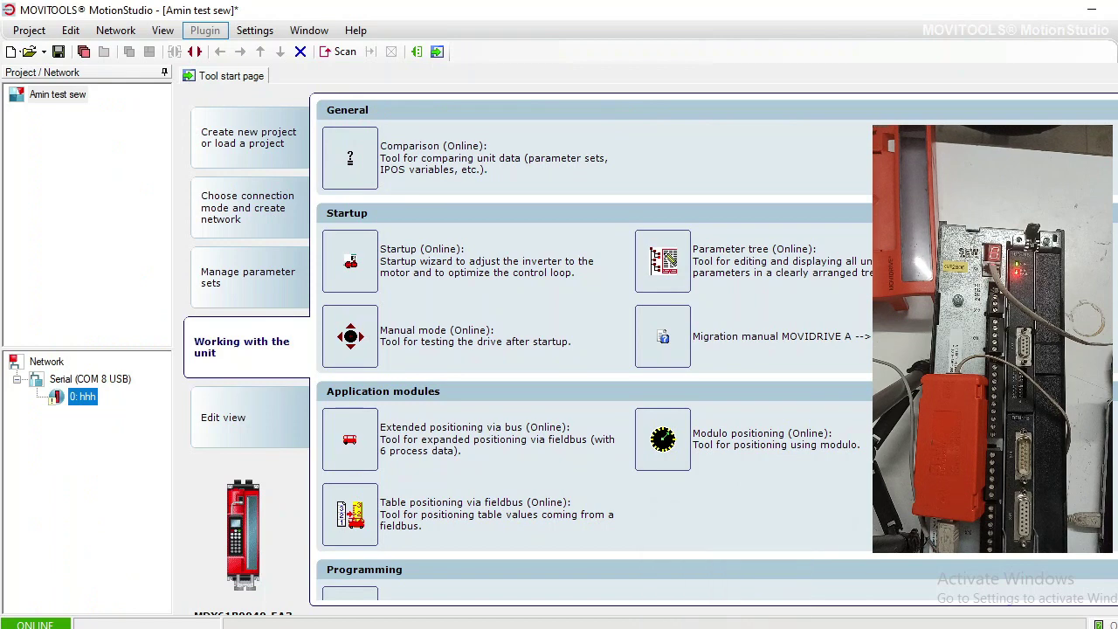
{"action": "left_click", "coordinate": [494, 572]}
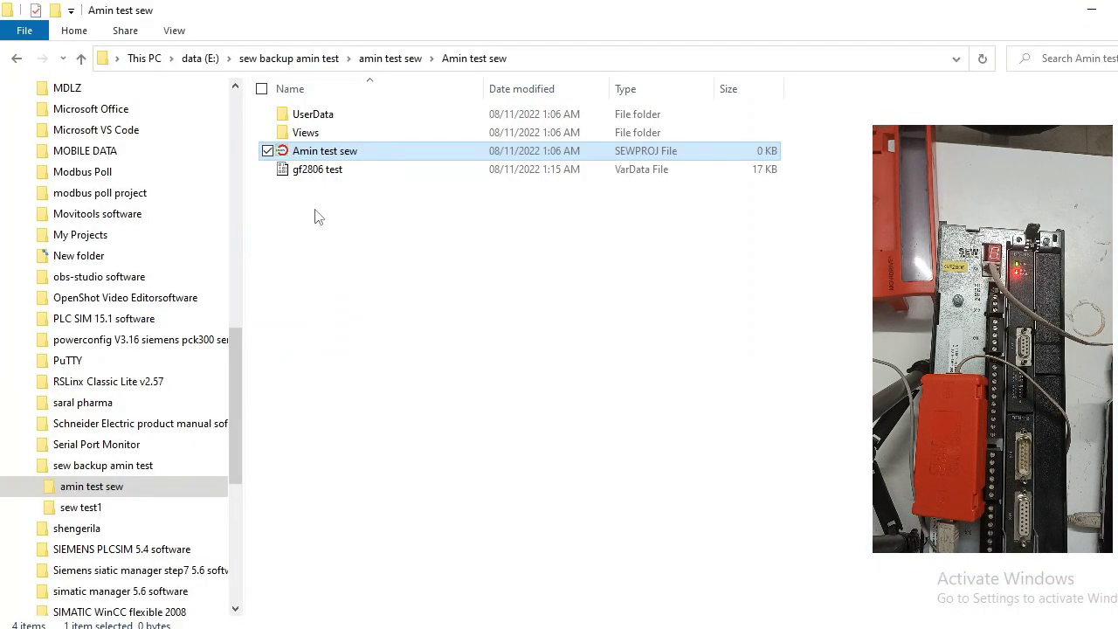
Open the gf2806 test file in VarData-Interpreter, look through its Parameters data range, and close it.
{"action": "left_click", "coordinate": [367, 178]}
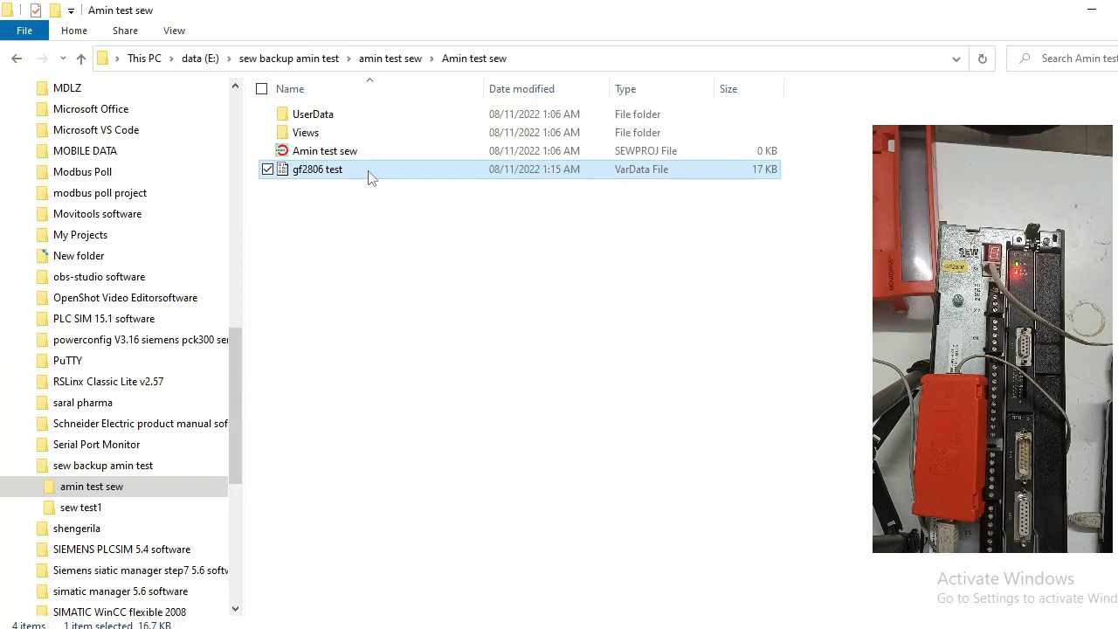
{"action": "double_click", "coordinate": [368, 174]}
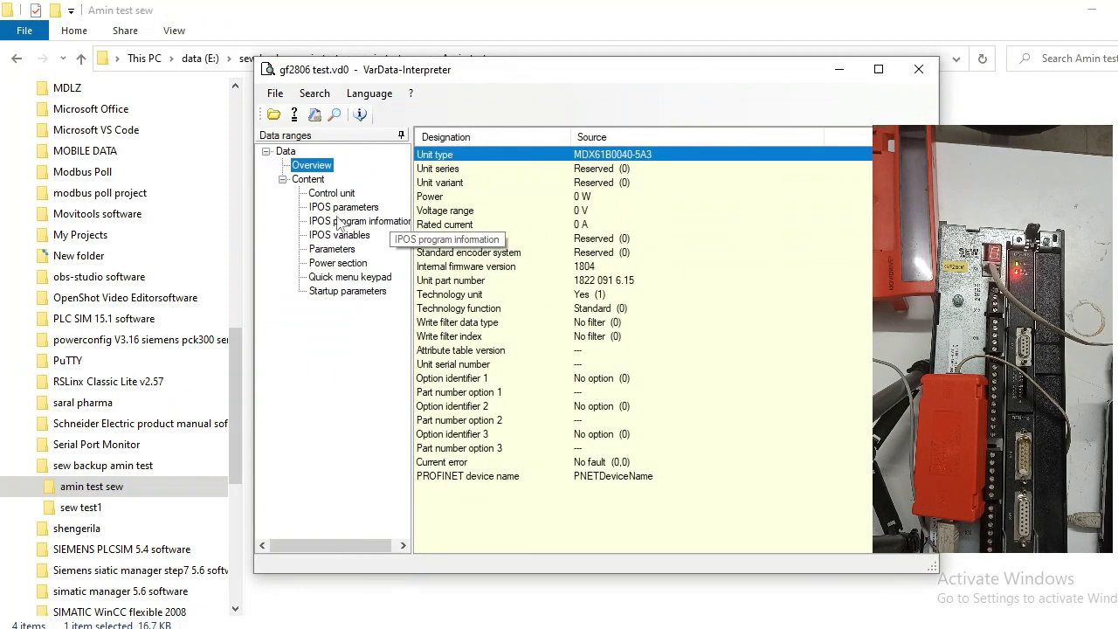
{"action": "left_click", "coordinate": [333, 253]}
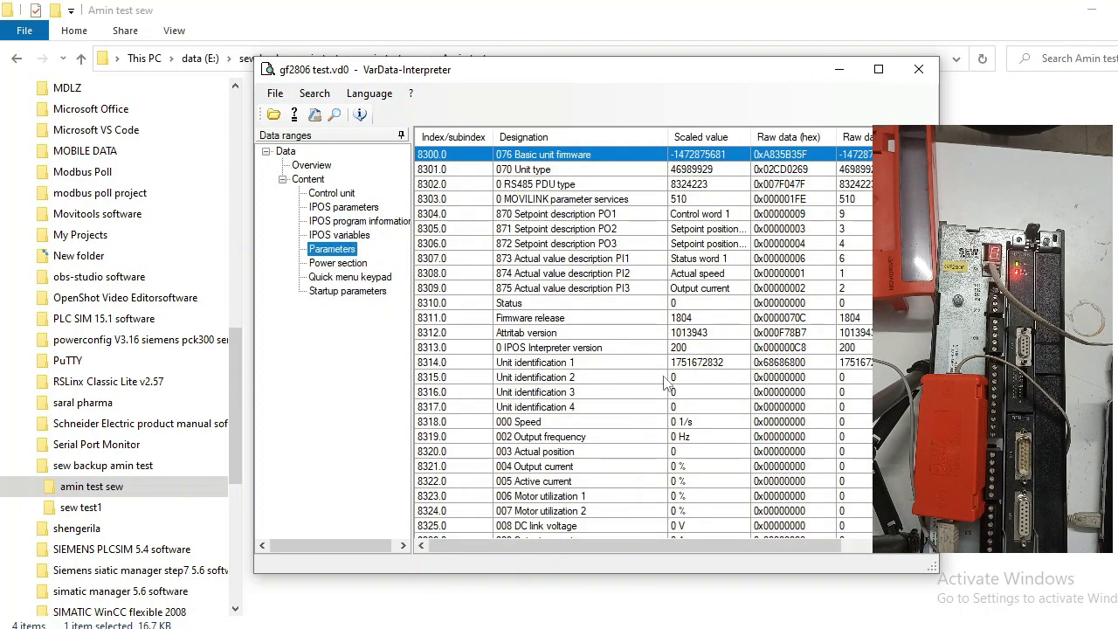
{"action": "scroll", "coordinate": [664, 382], "scroll_direction": "down", "scroll_amount": 20}
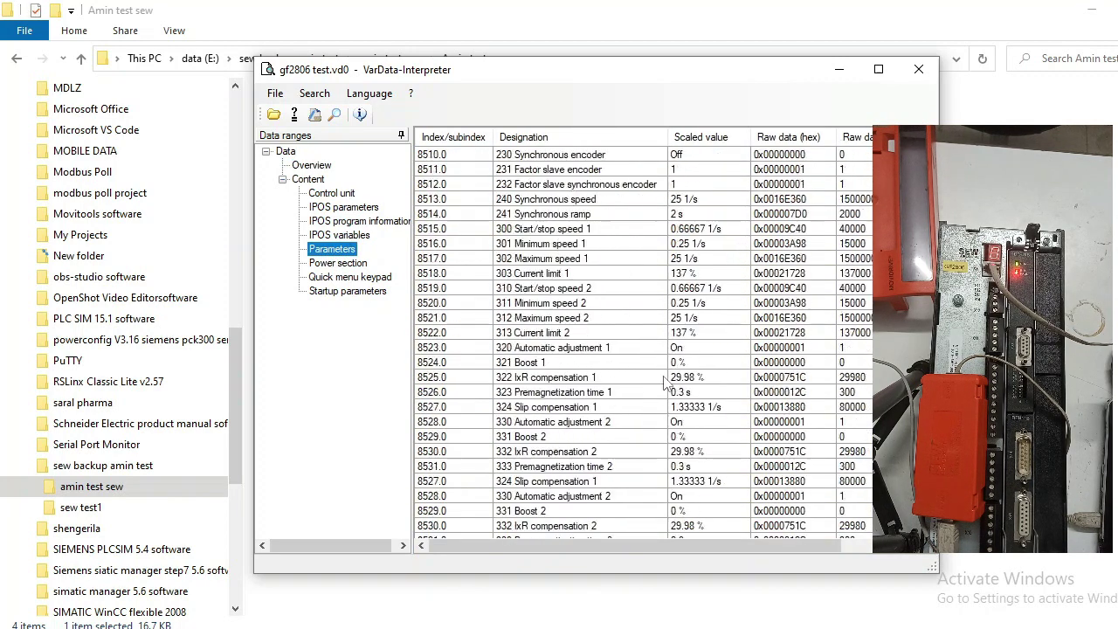
{"action": "scroll", "coordinate": [663, 382], "scroll_direction": "down", "scroll_amount": 2}
{"action": "scroll", "coordinate": [664, 382], "scroll_direction": "up", "scroll_amount": 9}
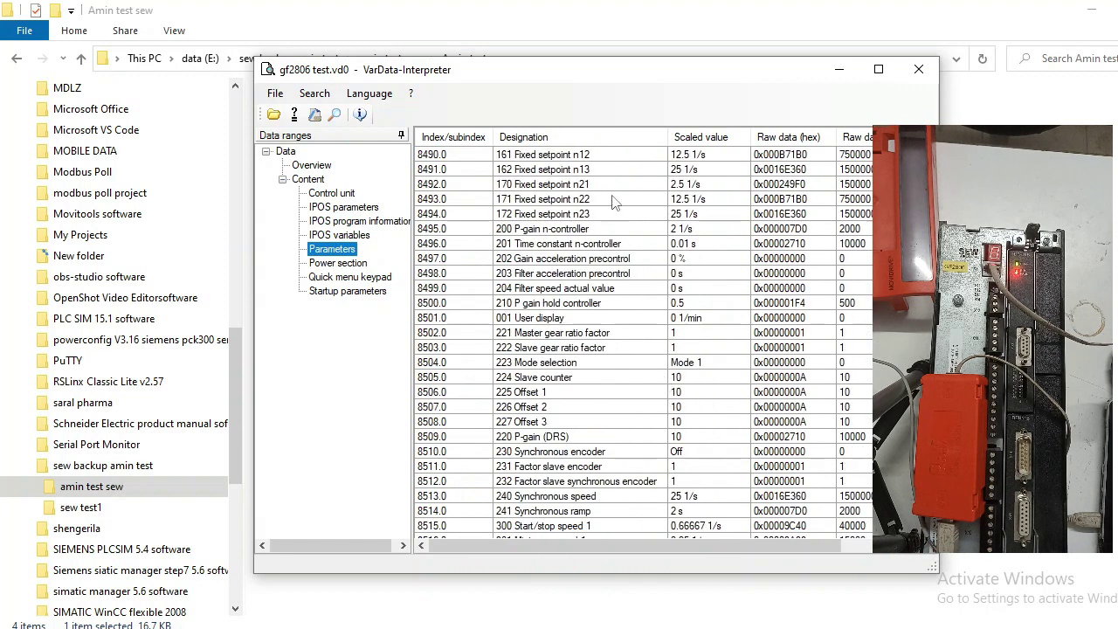
{"action": "scroll", "coordinate": [661, 452], "scroll_direction": "up", "scroll_amount": 20}
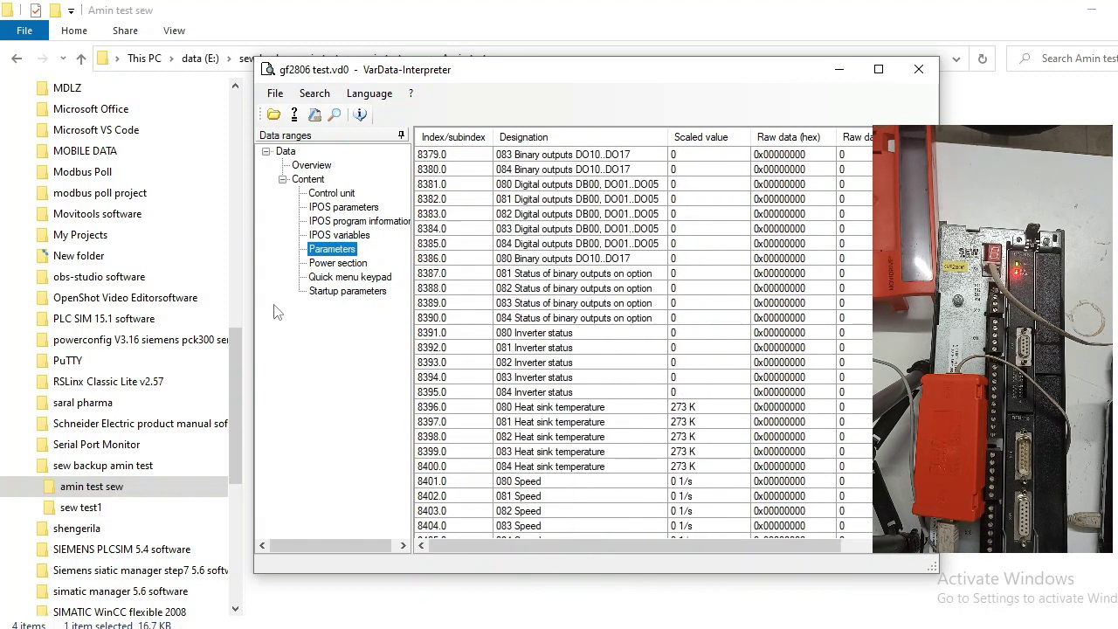
{"action": "left_click", "coordinate": [919, 69]}
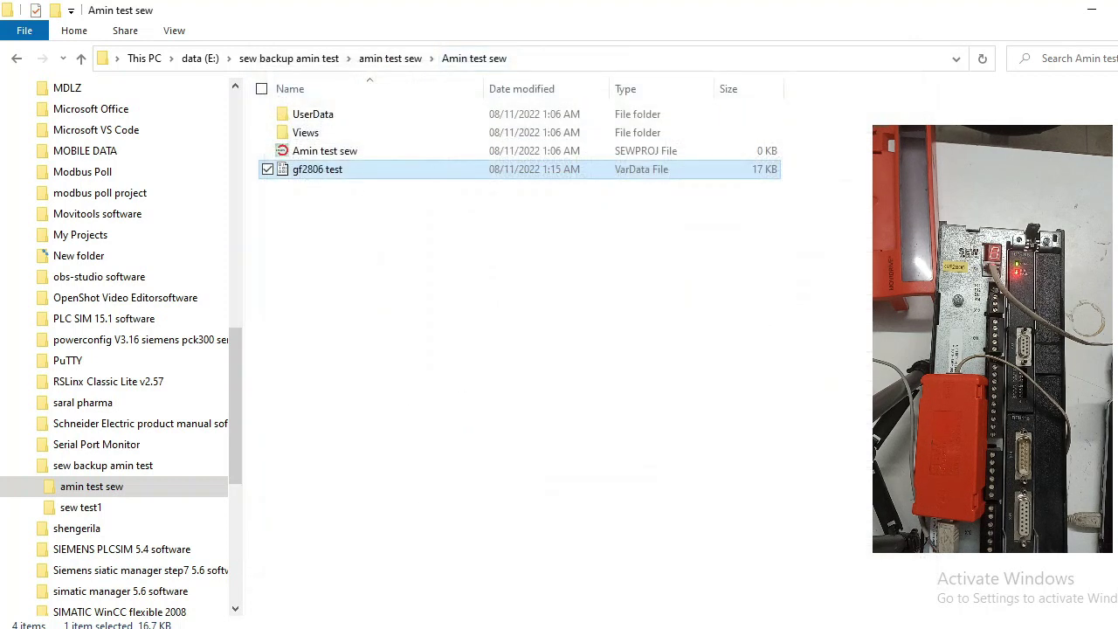
Switch back to MOVITOOLS MotionStudio, select unit 0: hhh, review its tools and show the parameter set management functions.
{"action": "left_click", "coordinate": [768, 568]}
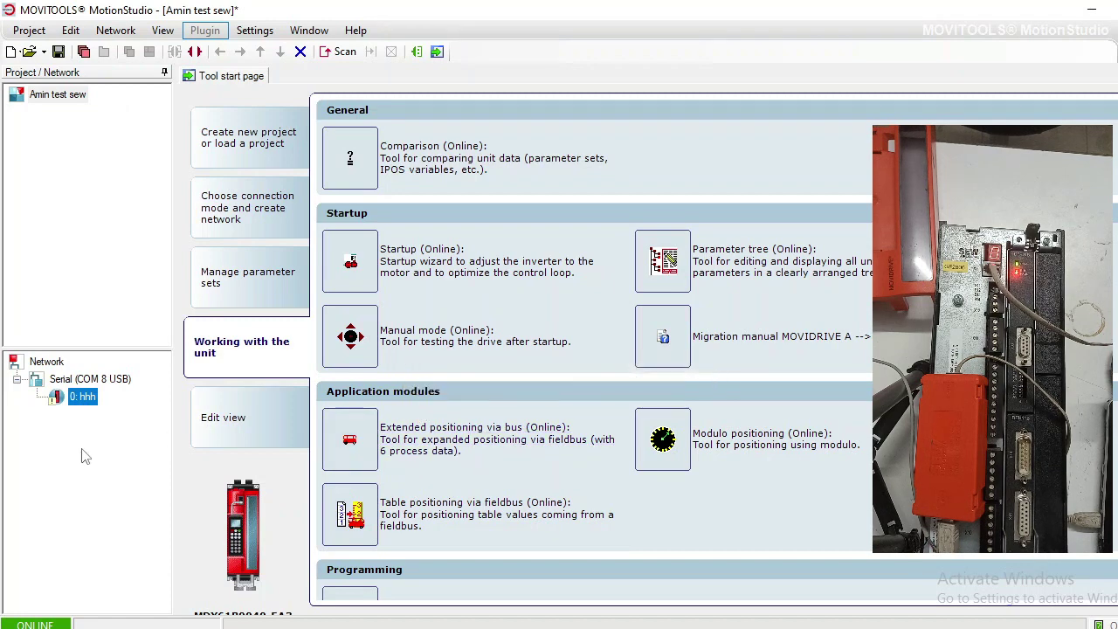
{"action": "left_click", "coordinate": [107, 304]}
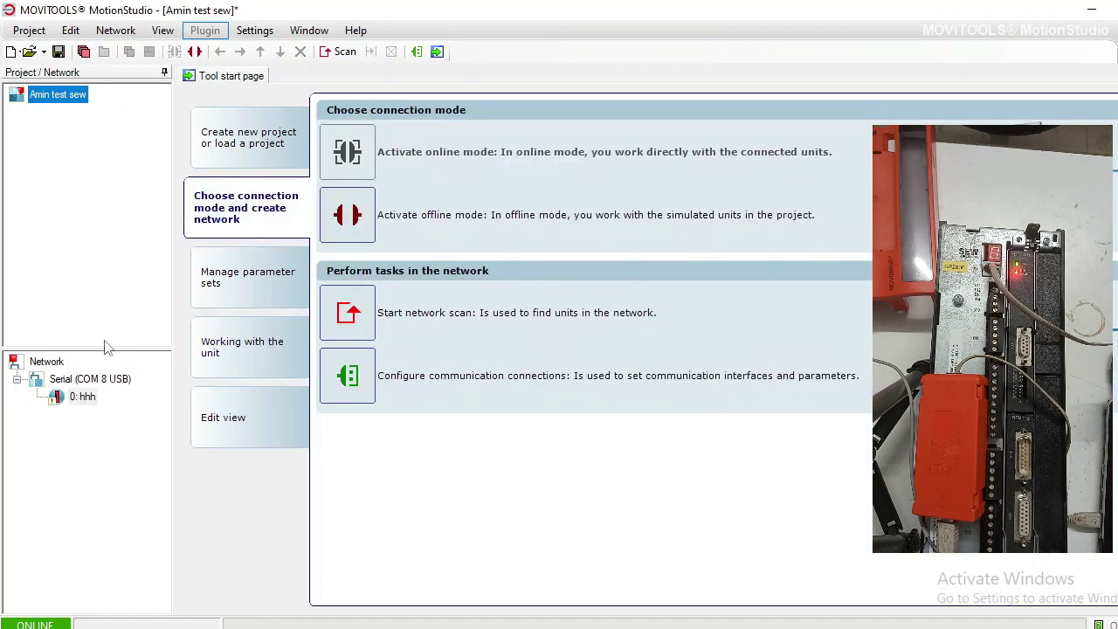
{"action": "mouse_move", "coordinate": [85, 402]}
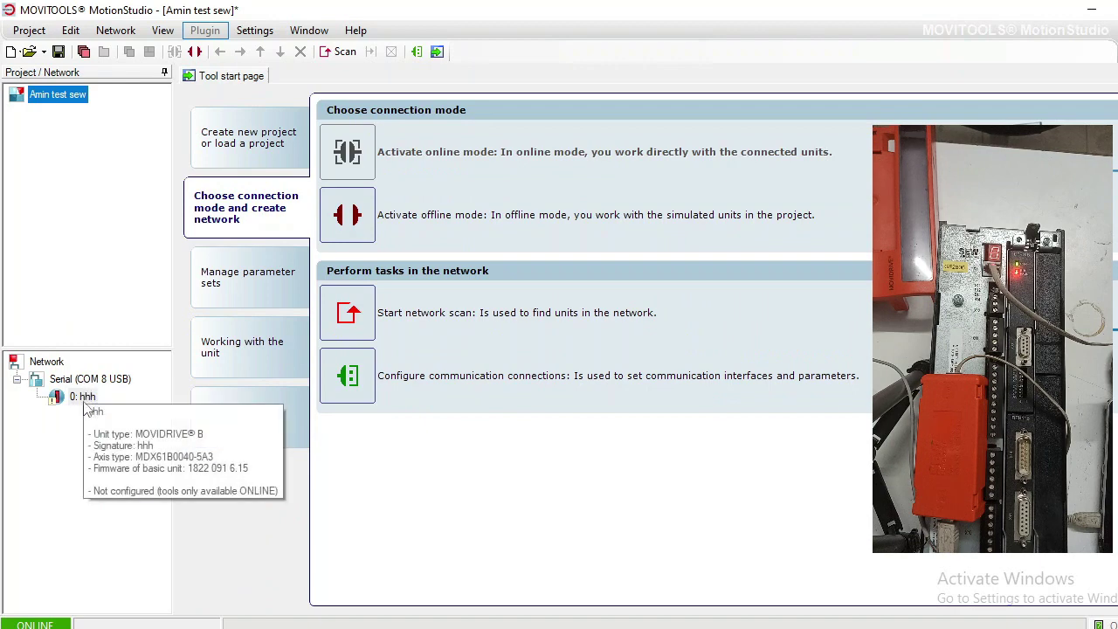
{"action": "left_click", "coordinate": [85, 402]}
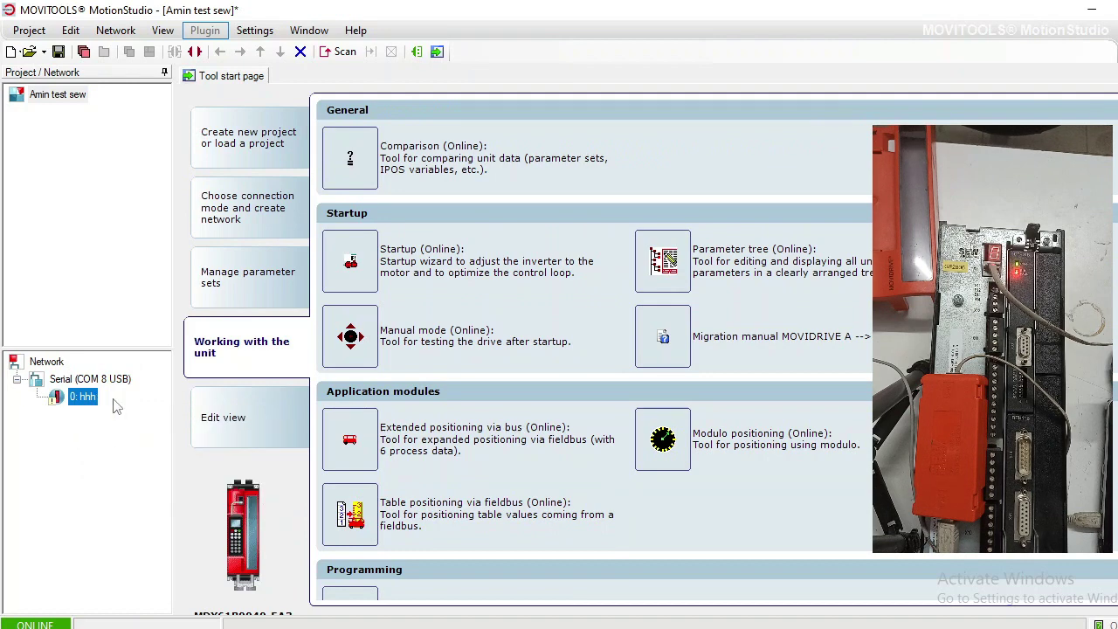
{"action": "scroll", "coordinate": [492, 450], "scroll_direction": "down", "scroll_amount": 5}
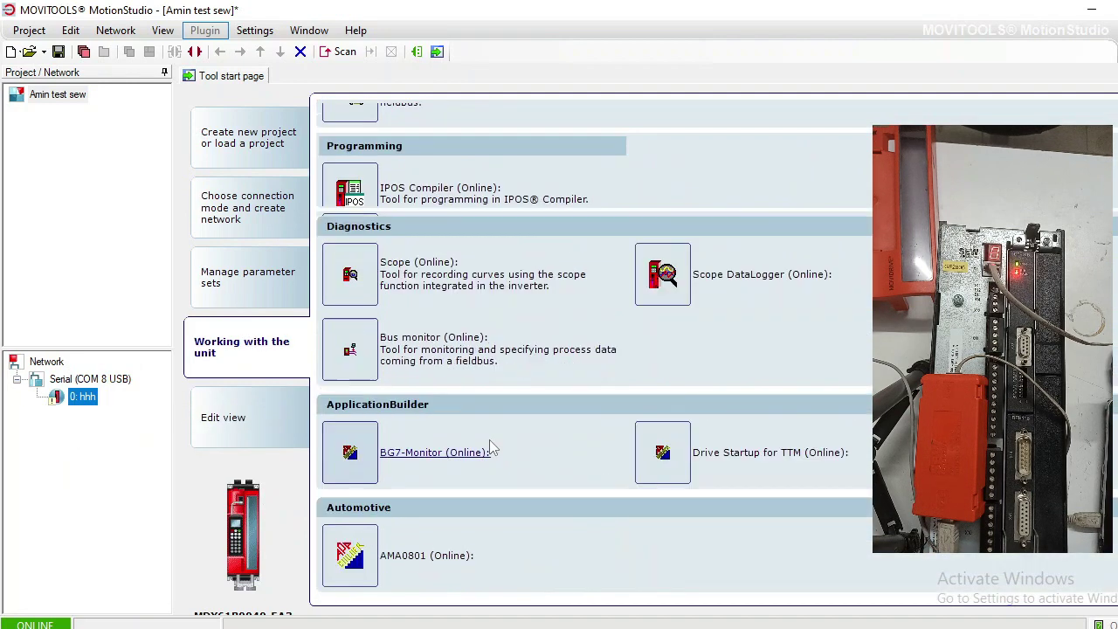
{"action": "left_click", "coordinate": [273, 293]}
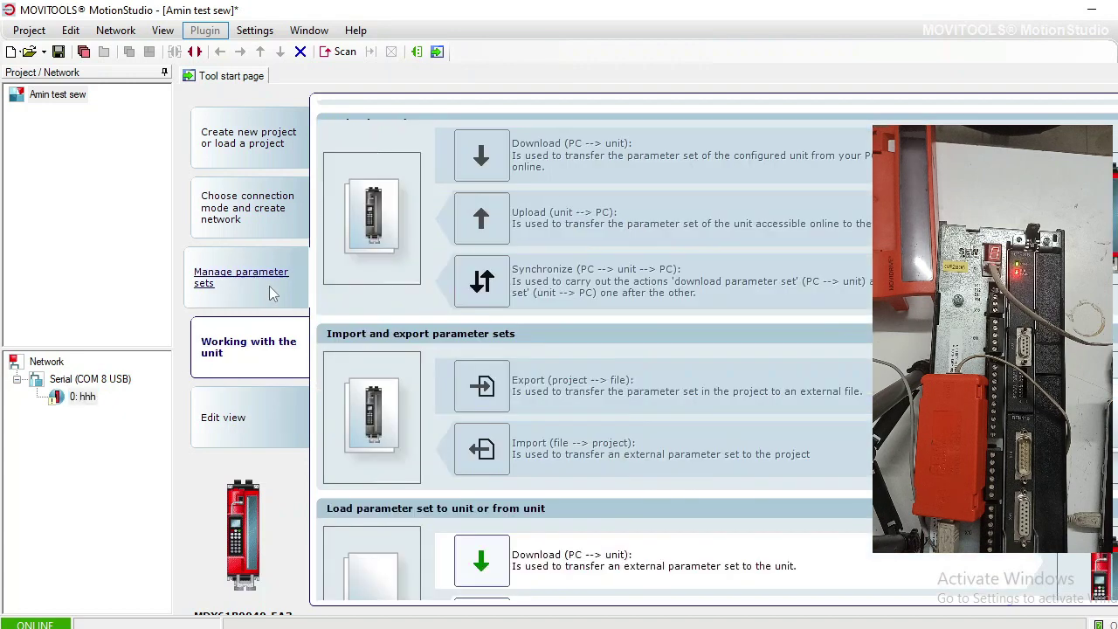
{"action": "right_click", "coordinate": [92, 399]}
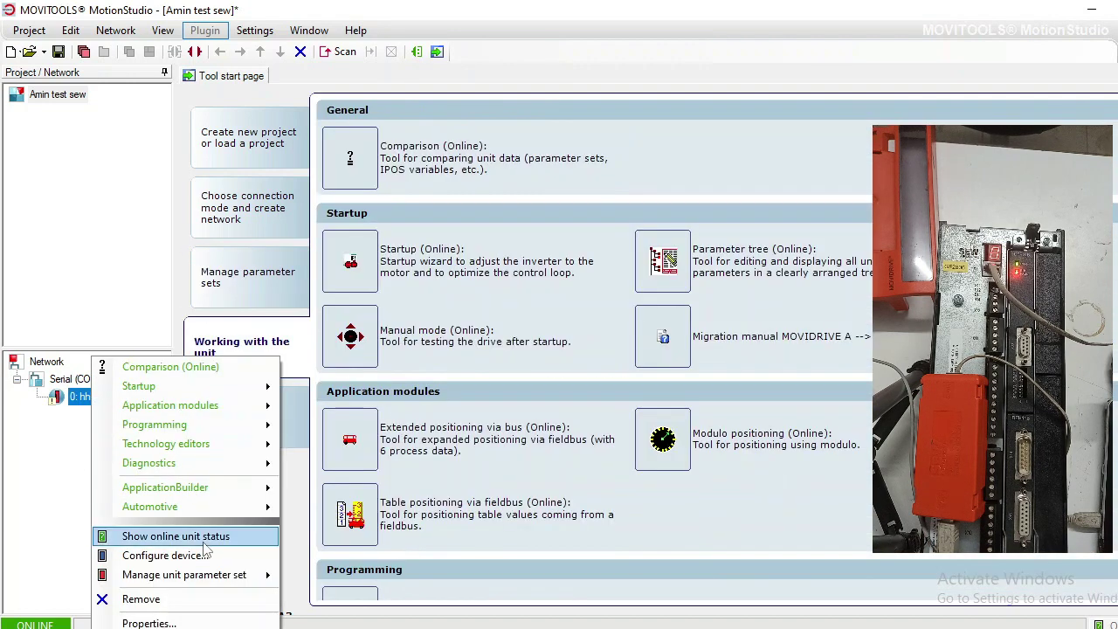
{"action": "mouse_move", "coordinate": [229, 581]}
{"action": "left_click", "coordinate": [24, 463]}
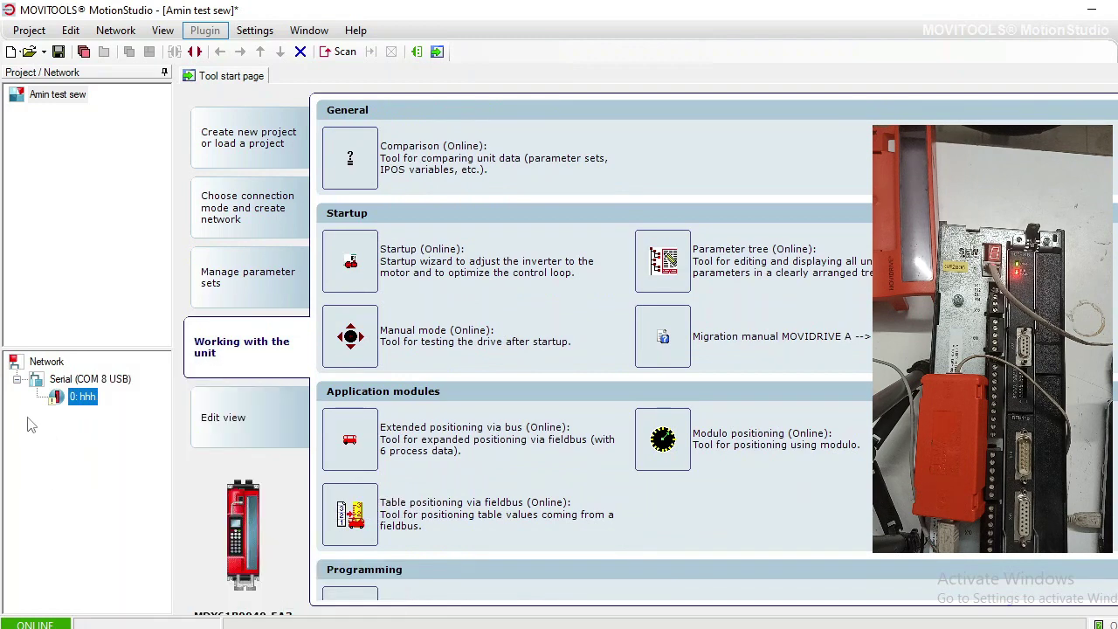
Show the parameter set management functions and start the download of an external parameter set file from PC to unit.
{"action": "left_click", "coordinate": [261, 289]}
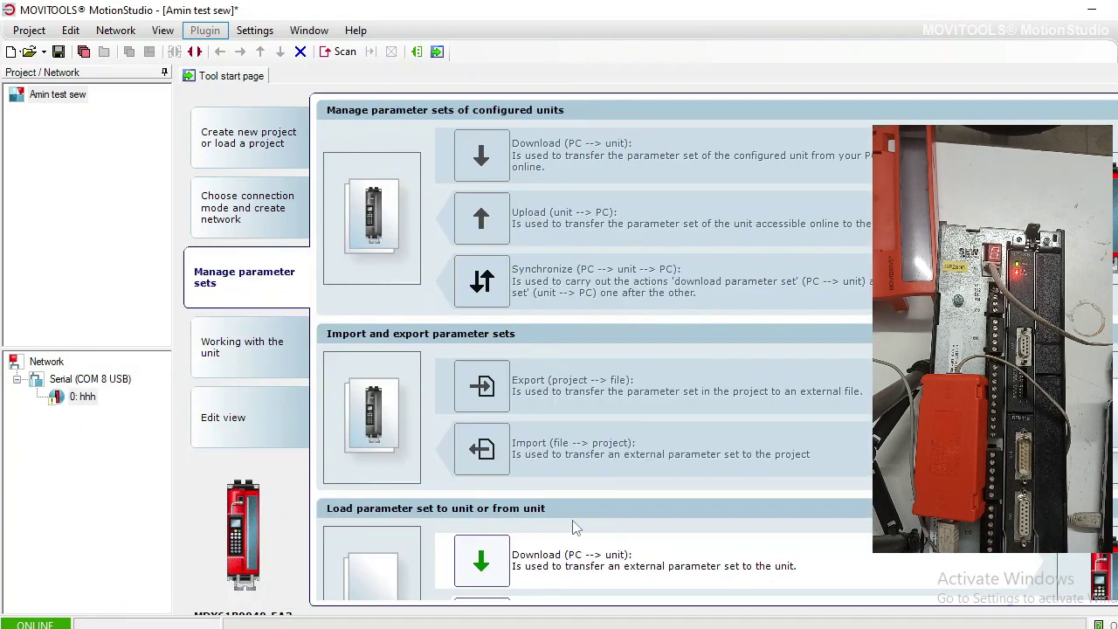
{"action": "scroll", "coordinate": [577, 529], "scroll_direction": "down", "scroll_amount": 3}
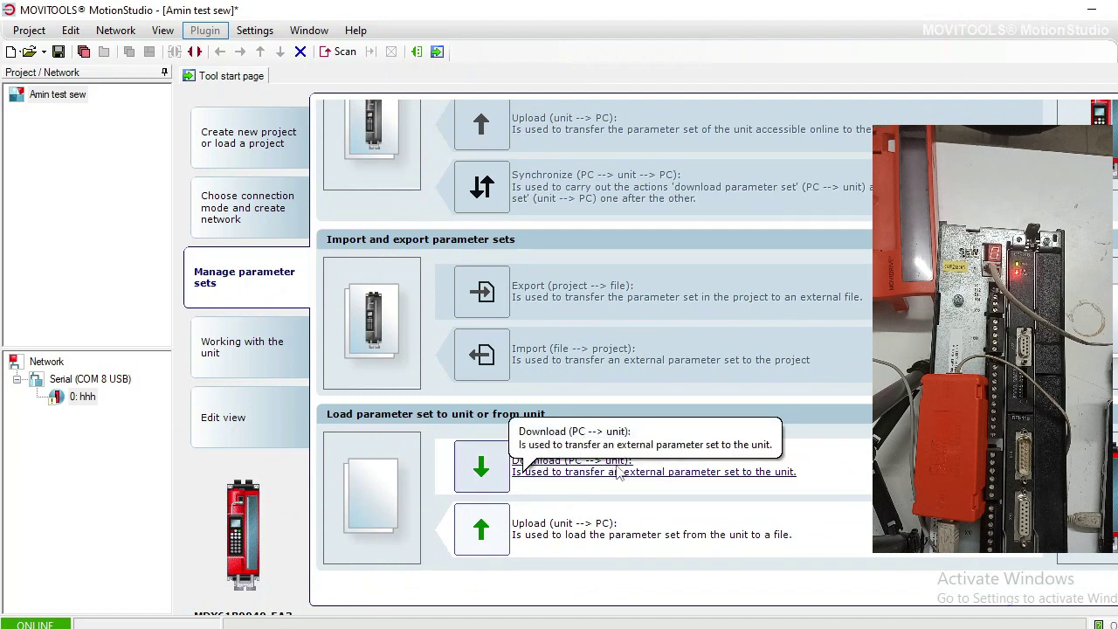
{"action": "left_click", "coordinate": [808, 465]}
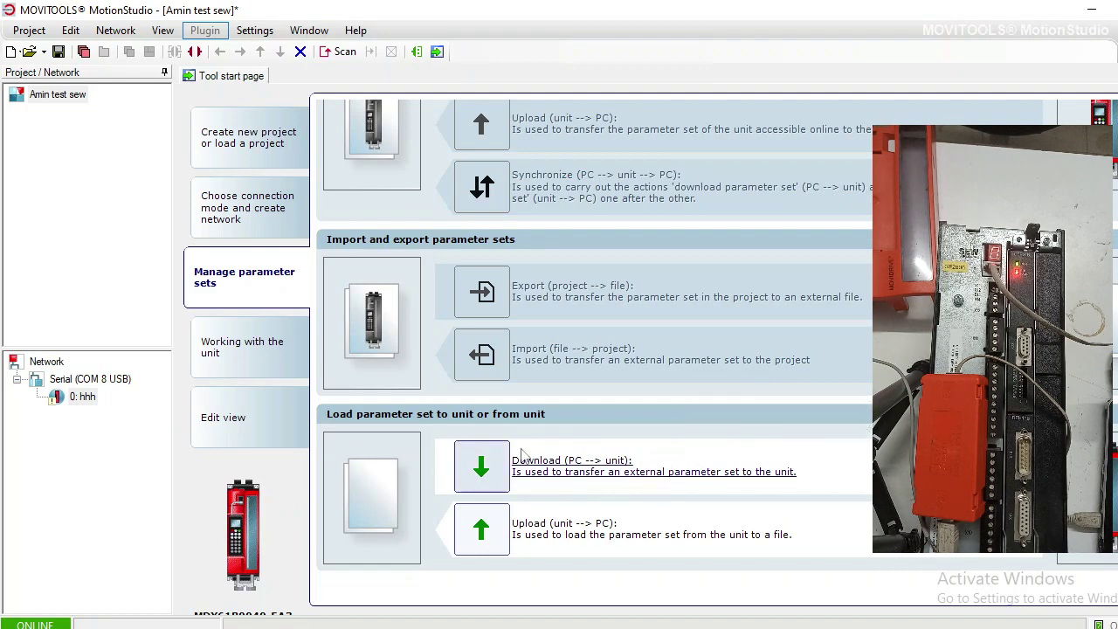
{"action": "left_click", "coordinate": [483, 470]}
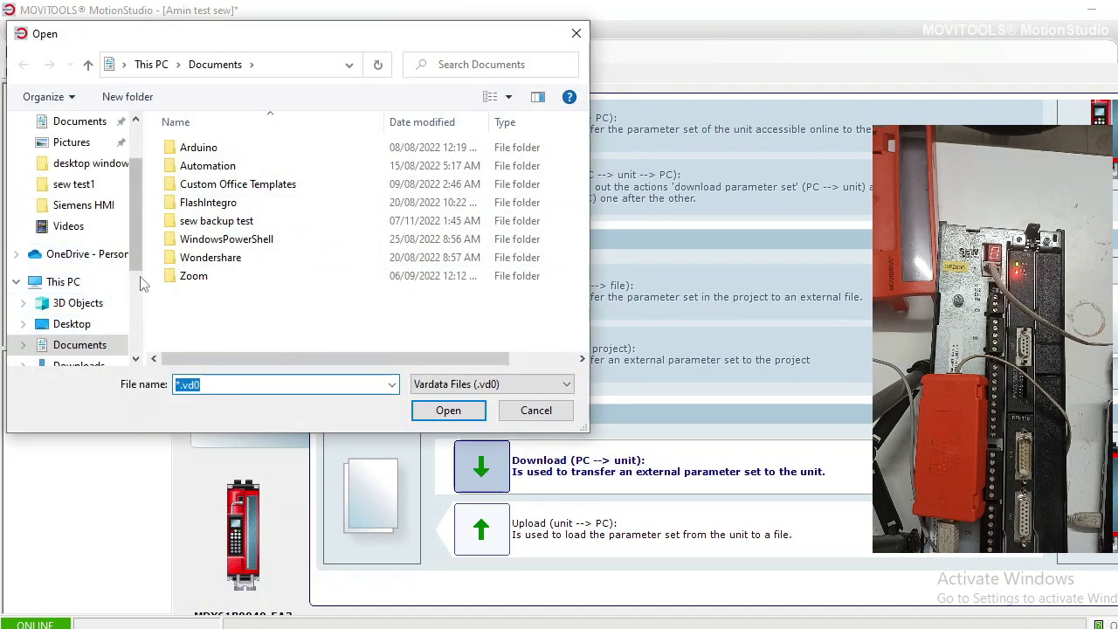
Browse to the test project's folder inside the SEW backup folder on data (E:) for the parameter file.
{"action": "scroll", "coordinate": [137, 300], "scroll_direction": "down", "scroll_amount": 1}
{"action": "scroll", "coordinate": [137, 300], "scroll_direction": "down", "scroll_amount": 2}
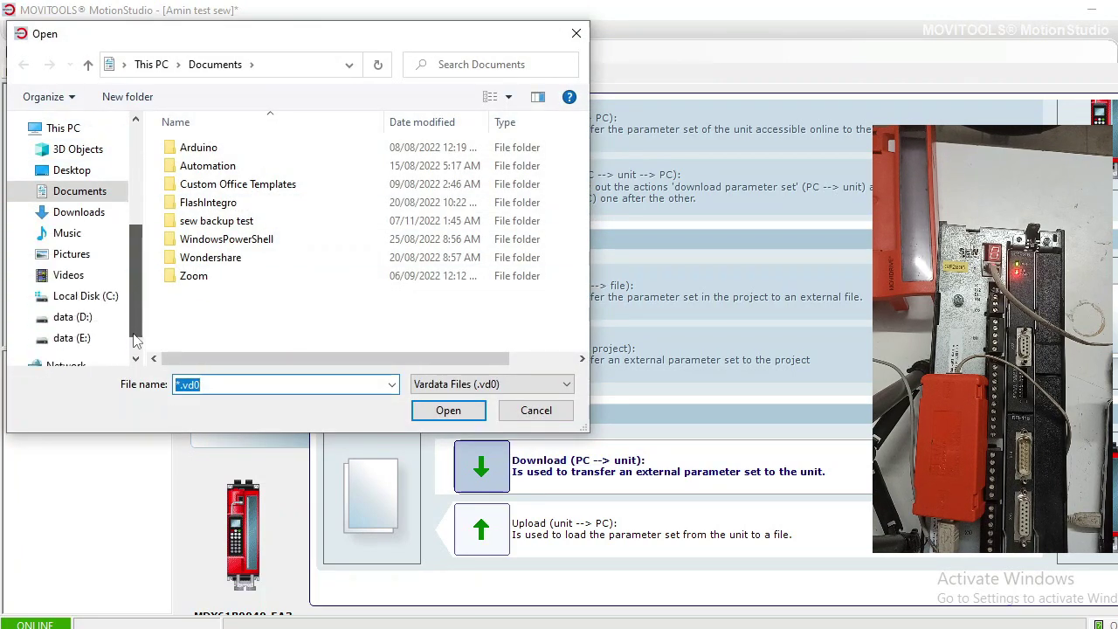
{"action": "left_click", "coordinate": [74, 342]}
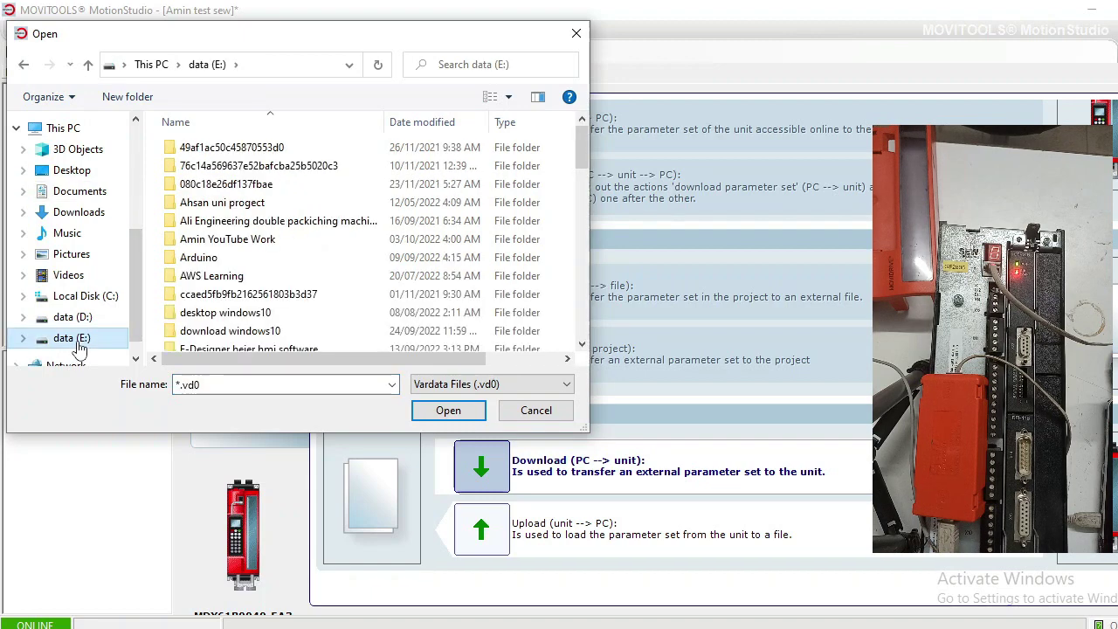
{"action": "scroll", "coordinate": [218, 291], "scroll_direction": "down", "scroll_amount": 5}
{"action": "scroll", "coordinate": [218, 291], "scroll_direction": "down", "scroll_amount": 10}
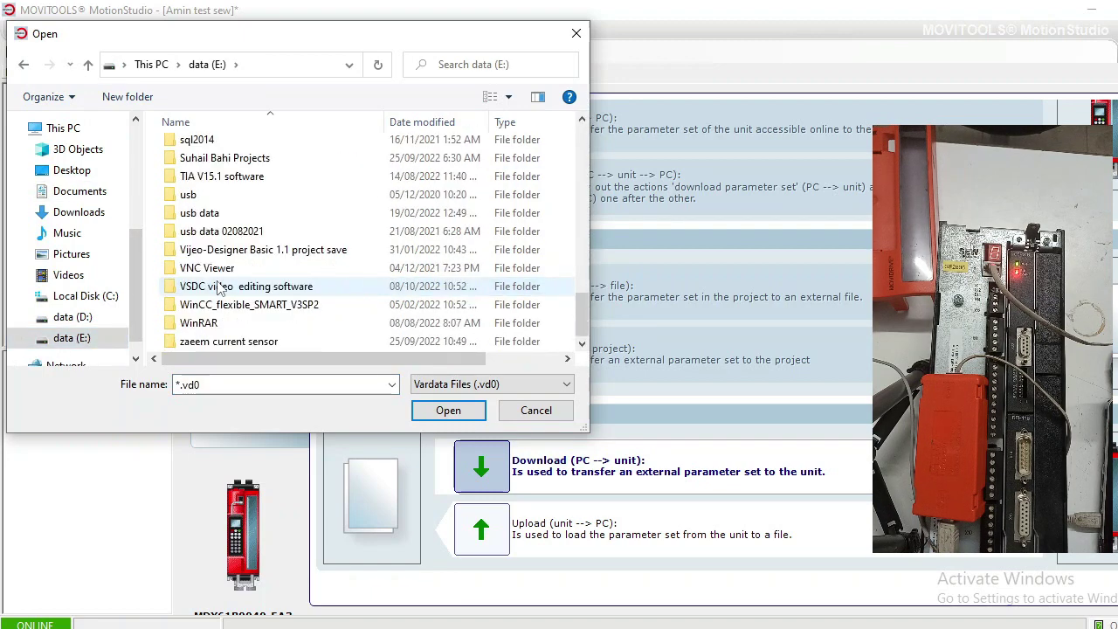
{"action": "scroll", "coordinate": [218, 291], "scroll_direction": "up", "scroll_amount": 8}
{"action": "scroll", "coordinate": [220, 288], "scroll_direction": "down", "scroll_amount": 3}
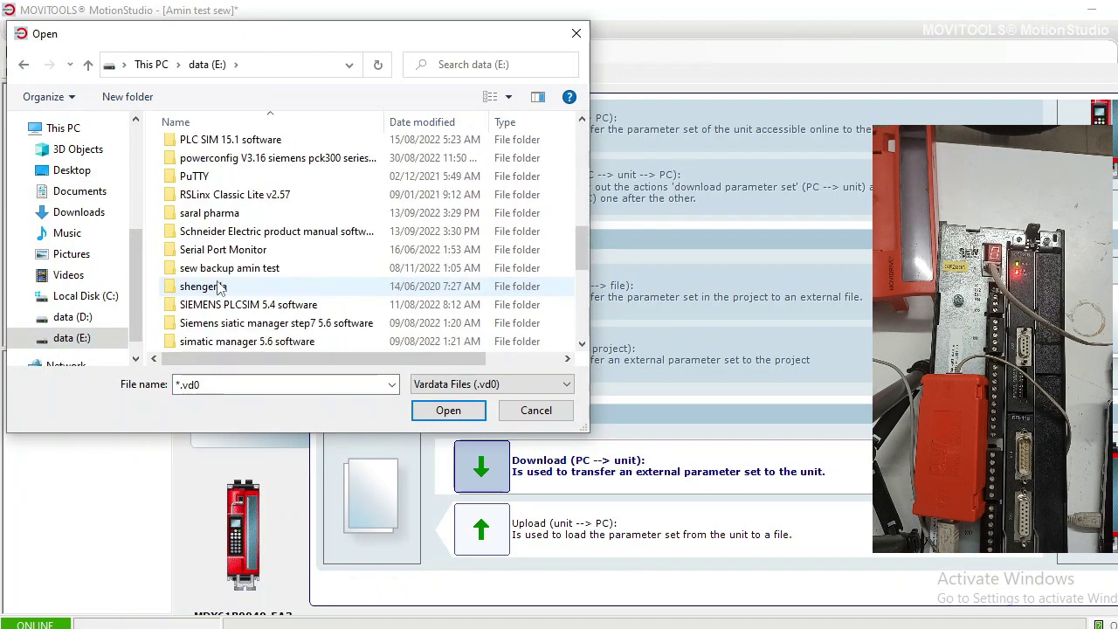
{"action": "double_click", "coordinate": [204, 268]}
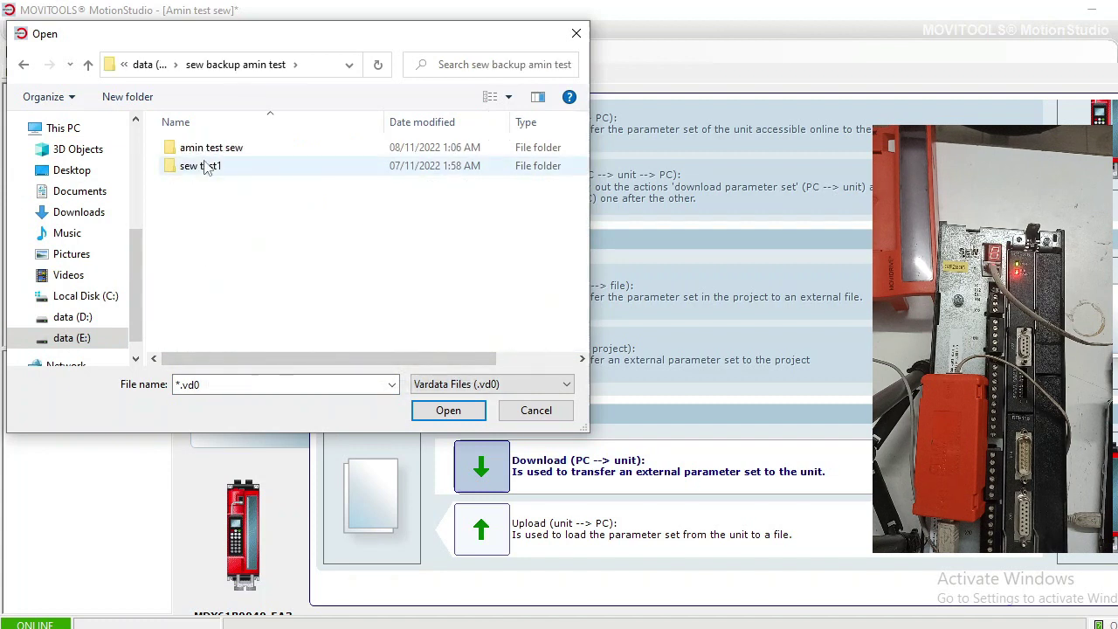
{"action": "double_click", "coordinate": [220, 147]}
{"action": "double_click", "coordinate": [224, 149]}
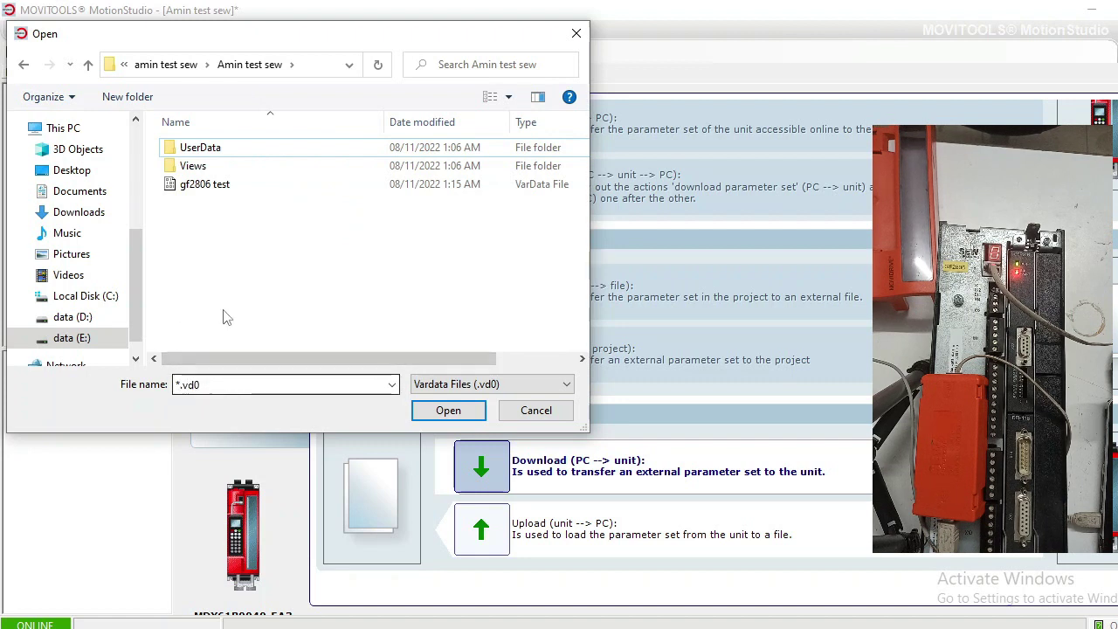
Load the gf2806 test VarData file into the MOVIDRIVE B unit hhh and close the transfer dialog.
{"action": "left_click", "coordinate": [235, 190]}
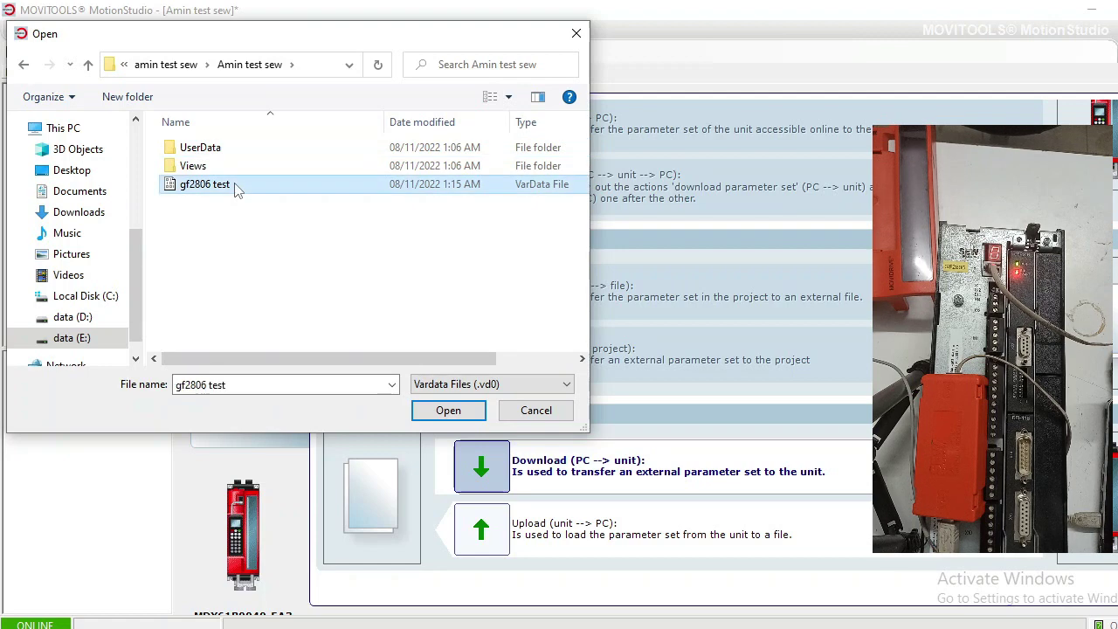
{"action": "left_click", "coordinate": [450, 412]}
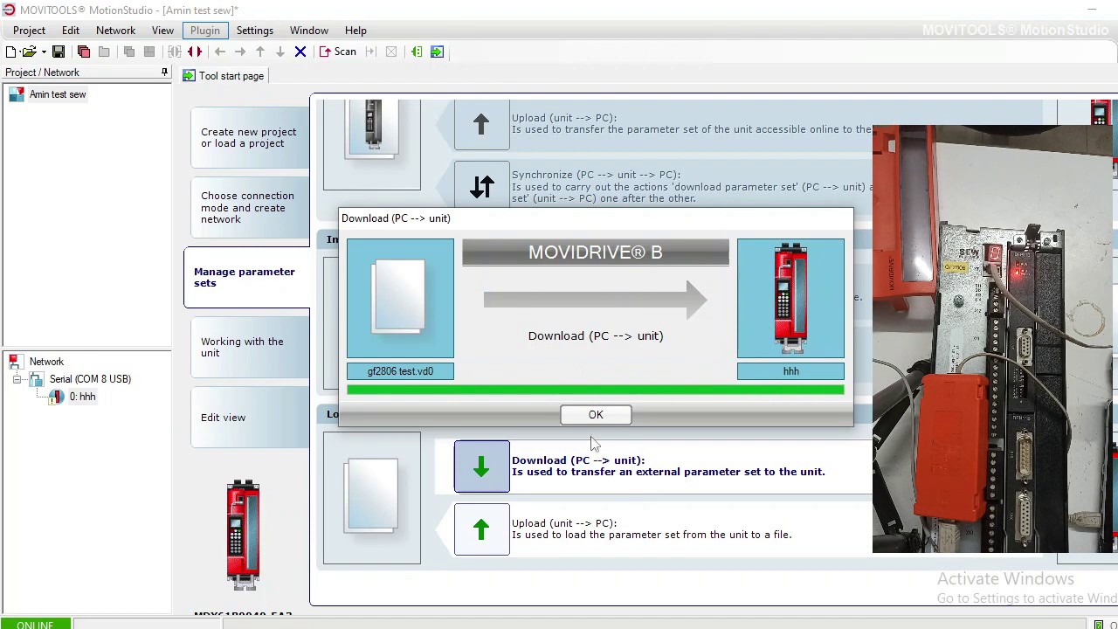
{"action": "left_click", "coordinate": [610, 419]}
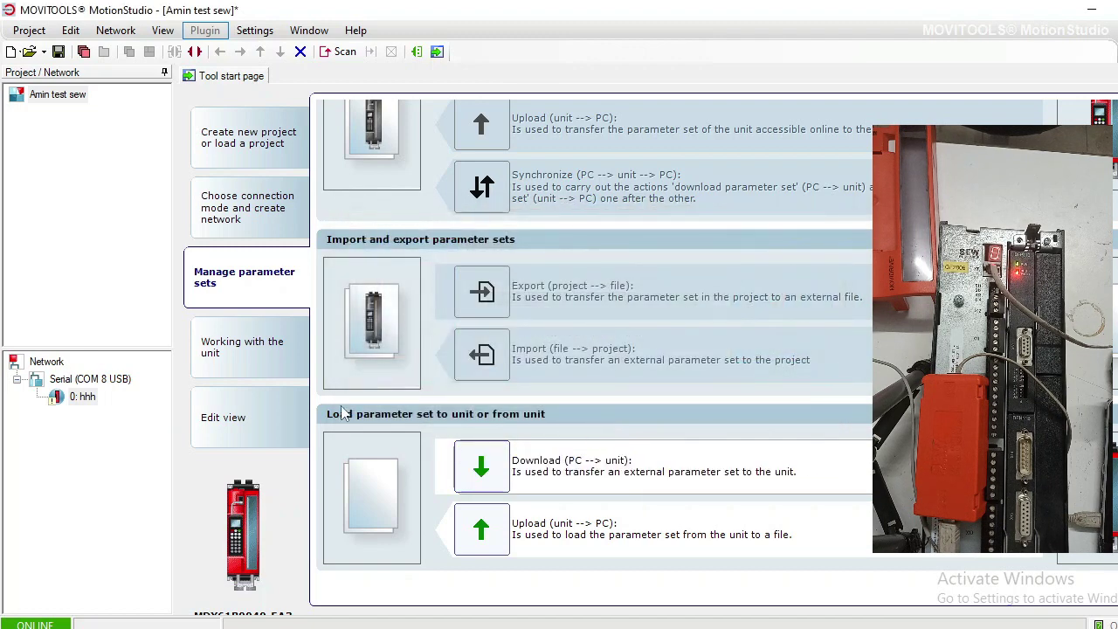